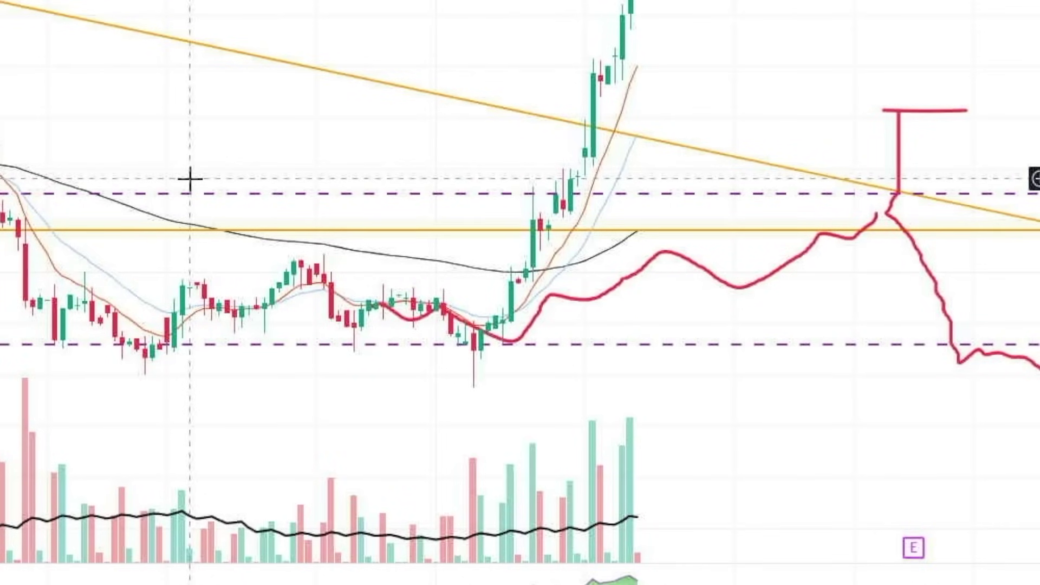
# - Zoom out and pan the SOFI chart back to May beside the red projection, then select the orange trendline
pyautogui.scroll(-3, 113, 160)
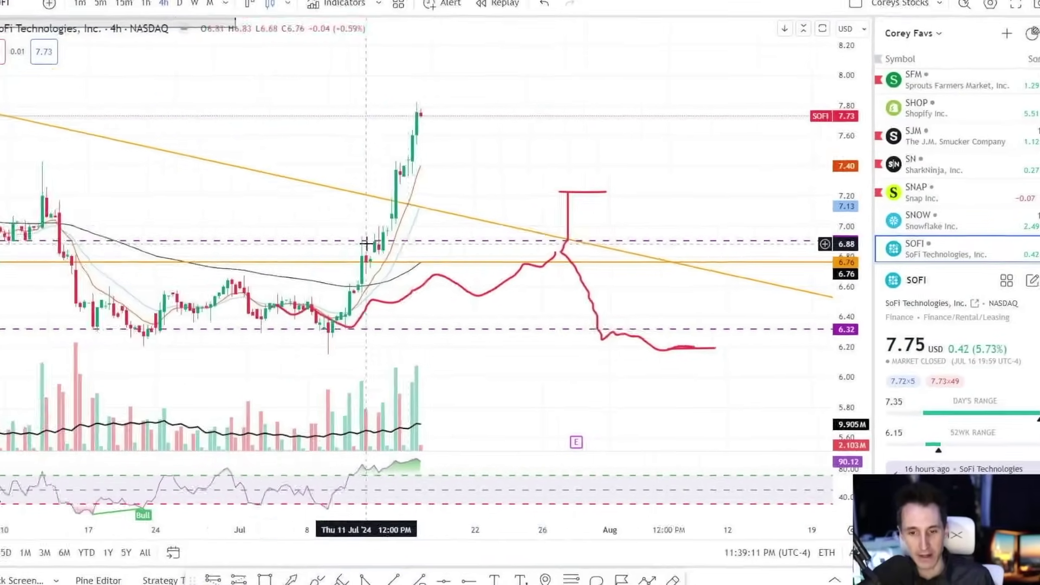
pyautogui.scroll(3, 555, 151)
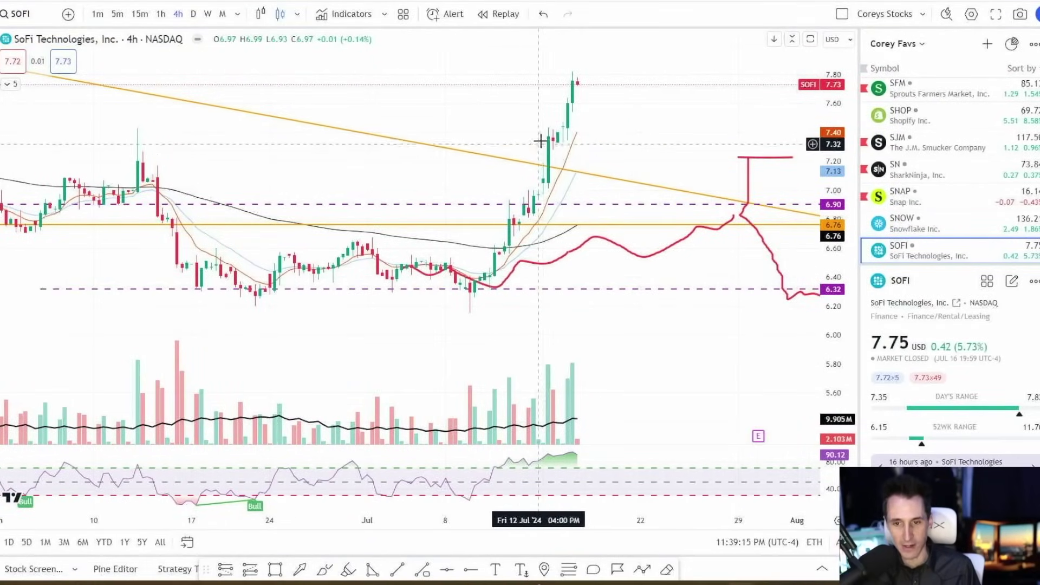
pyautogui.moveTo(581, 88); pyautogui.dragTo(598, 73)
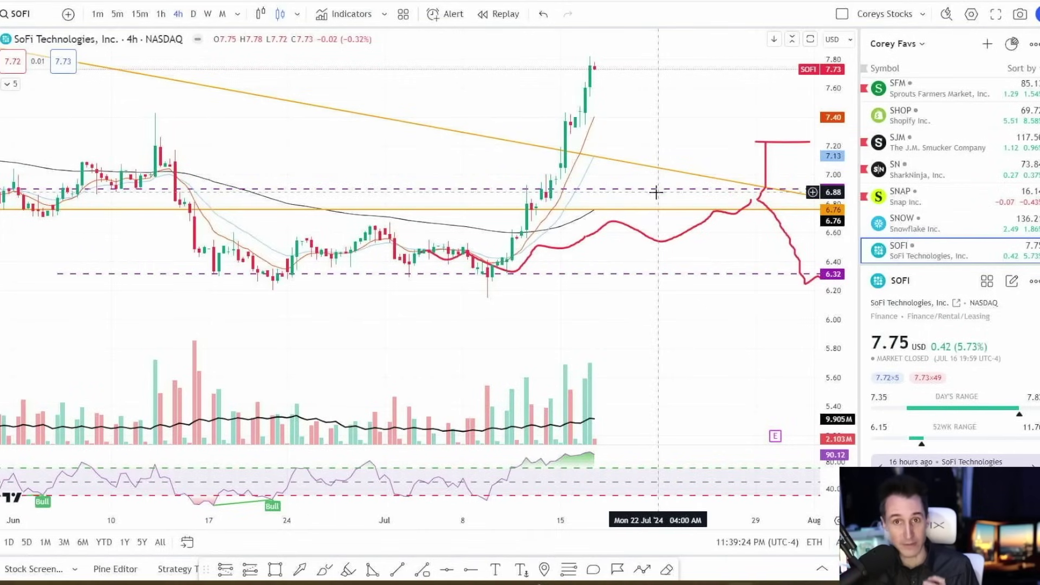
pyautogui.moveTo(309, 153); pyautogui.dragTo(510, 239)
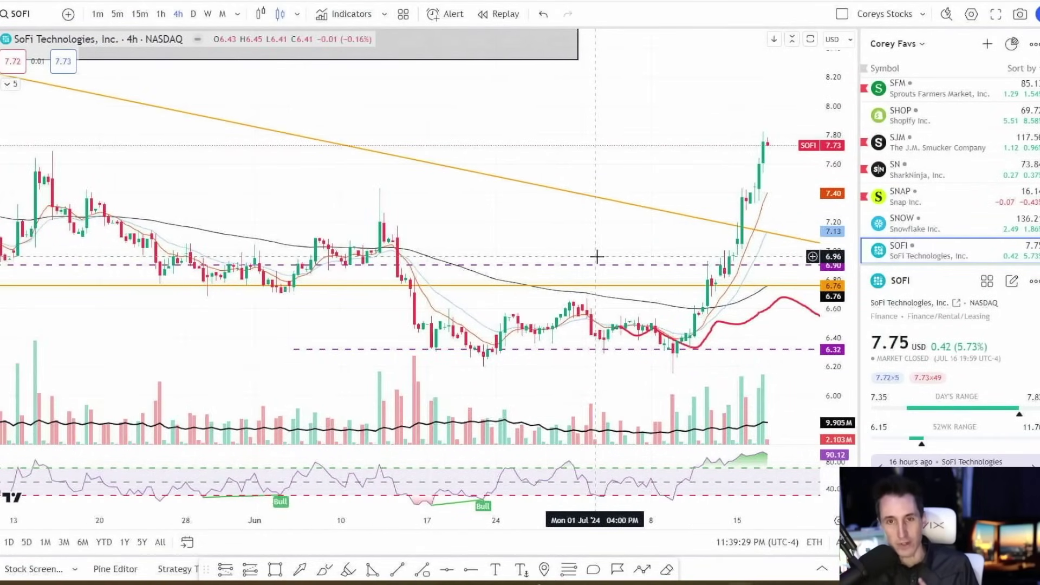
pyautogui.scroll(-3, 591, 253)
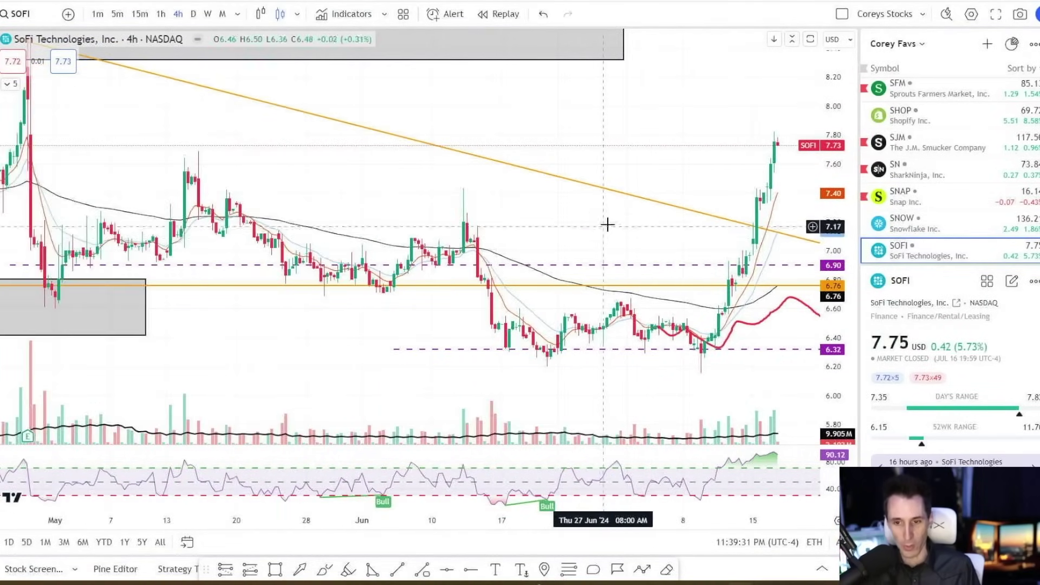
pyautogui.moveTo(606, 222); pyautogui.dragTo(441, 232)
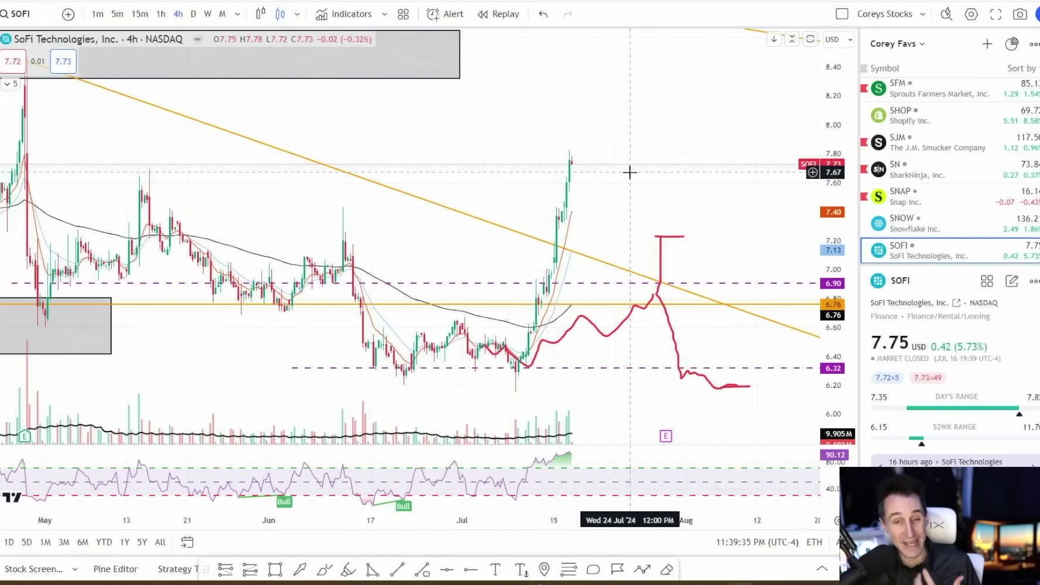
pyautogui.click(450, 217)
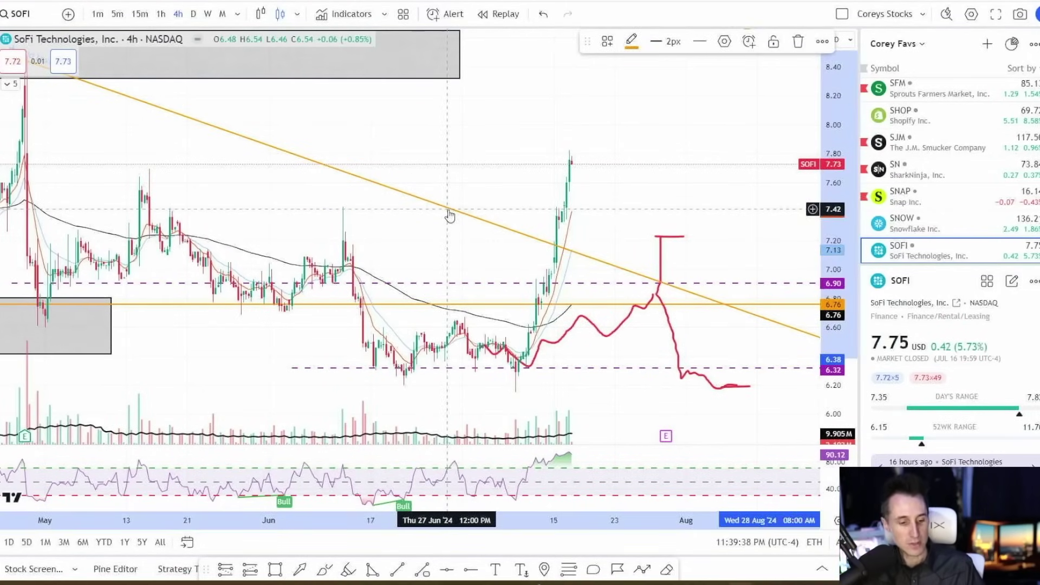
# - Delete the selected descending orange trendline from the SOFI chart
pyautogui.press('Delete')
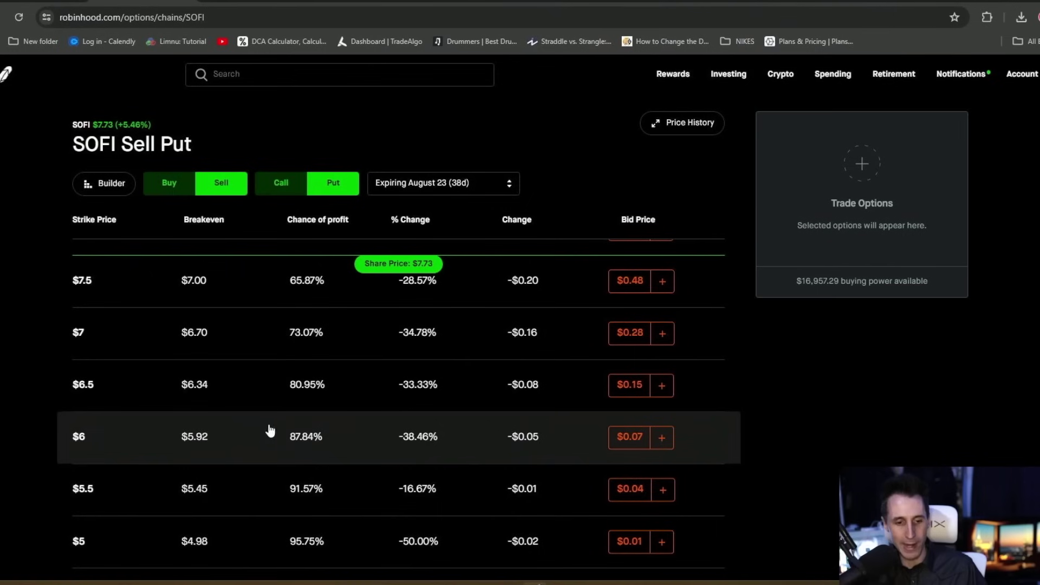
# - Sell the $7.5 put from its $0.48 bid, with 60 contracts at a $0.50 limit
pyautogui.scroll(1, 183, 433)
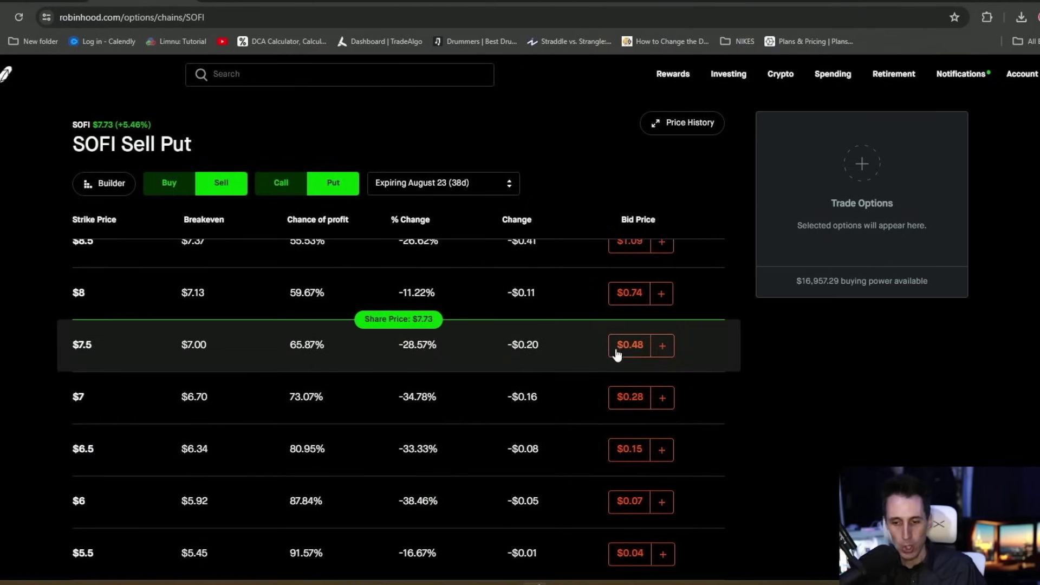
pyautogui.click(616, 352)
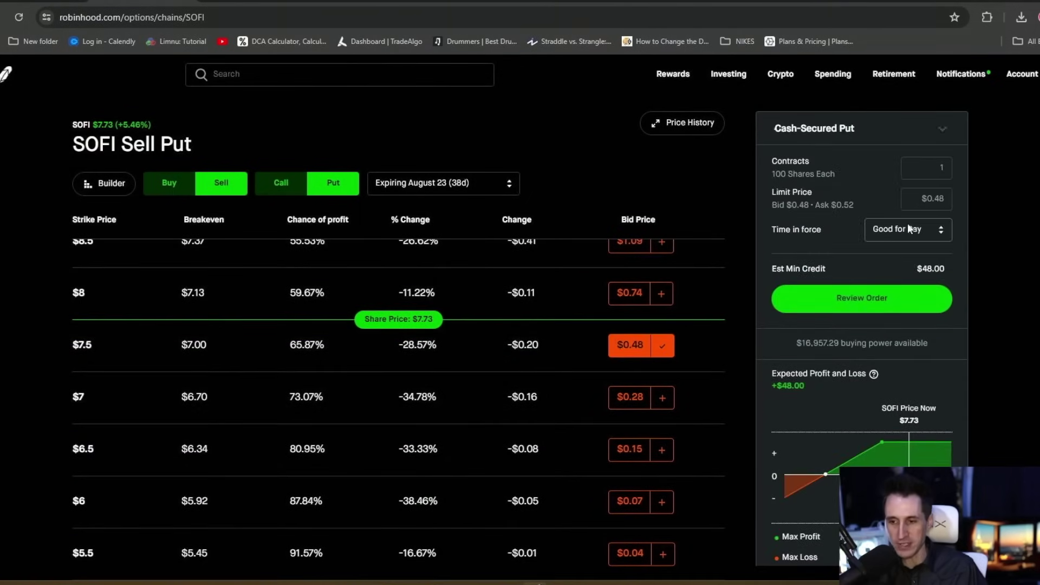
pyautogui.click(920, 163)
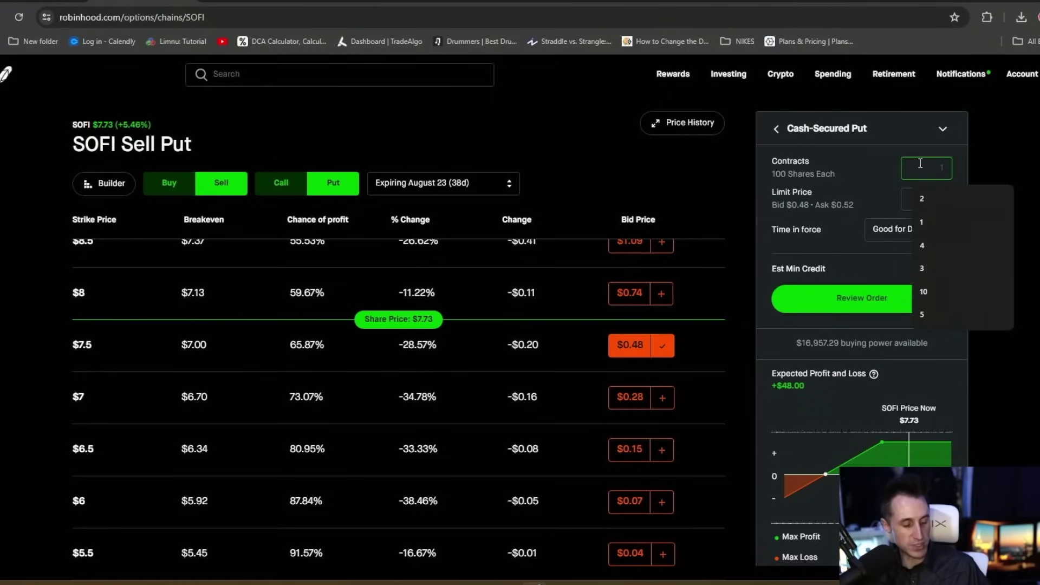
pyautogui.write('60')
pyautogui.click(935, 196)
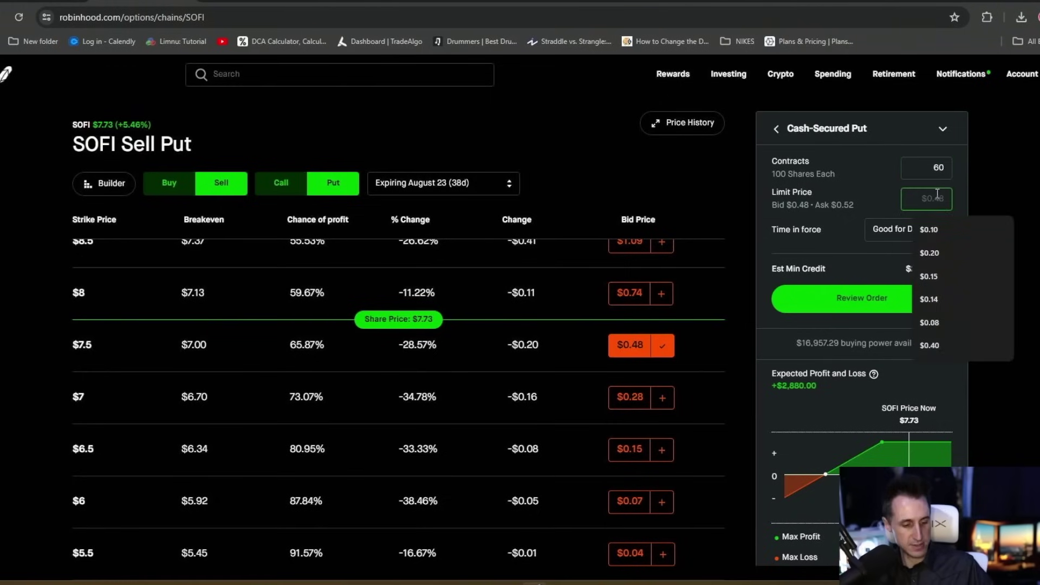
pyautogui.write('0.50')
pyautogui.click(948, 382)
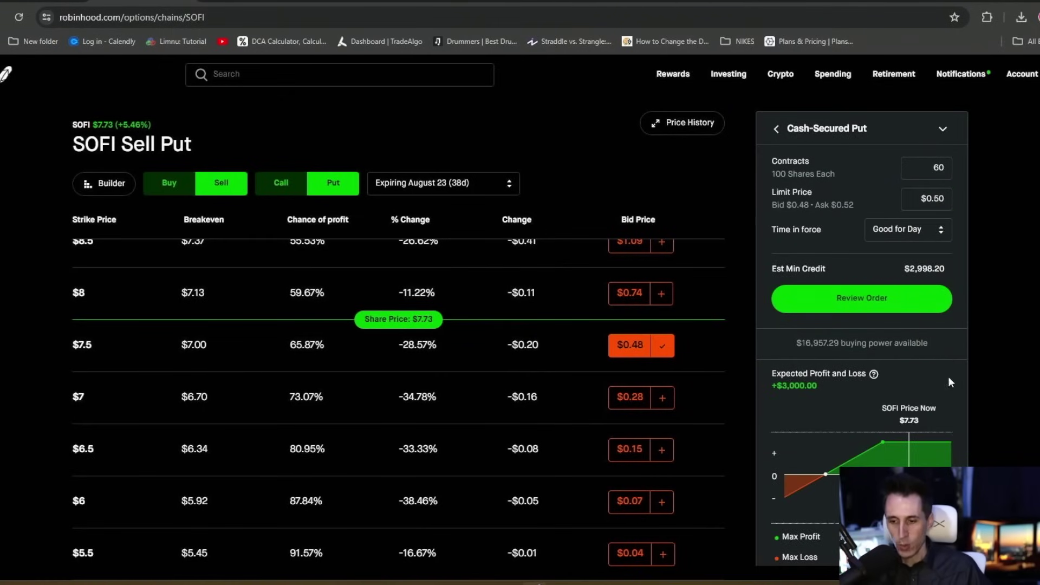
pyautogui.moveTo(899, 455)
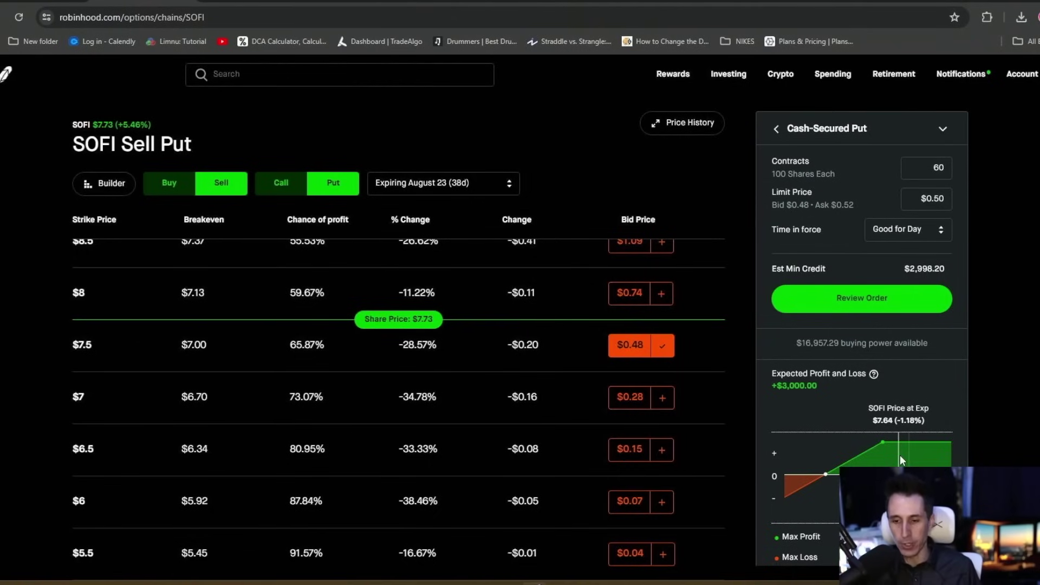
pyautogui.click(135, 344)
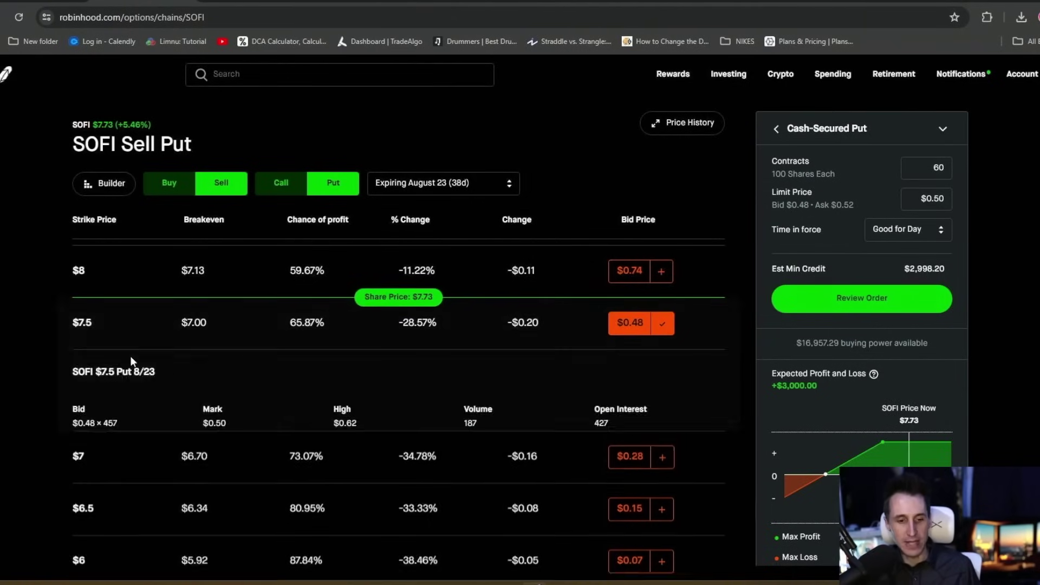
pyautogui.click(165, 340)
pyautogui.click(167, 339)
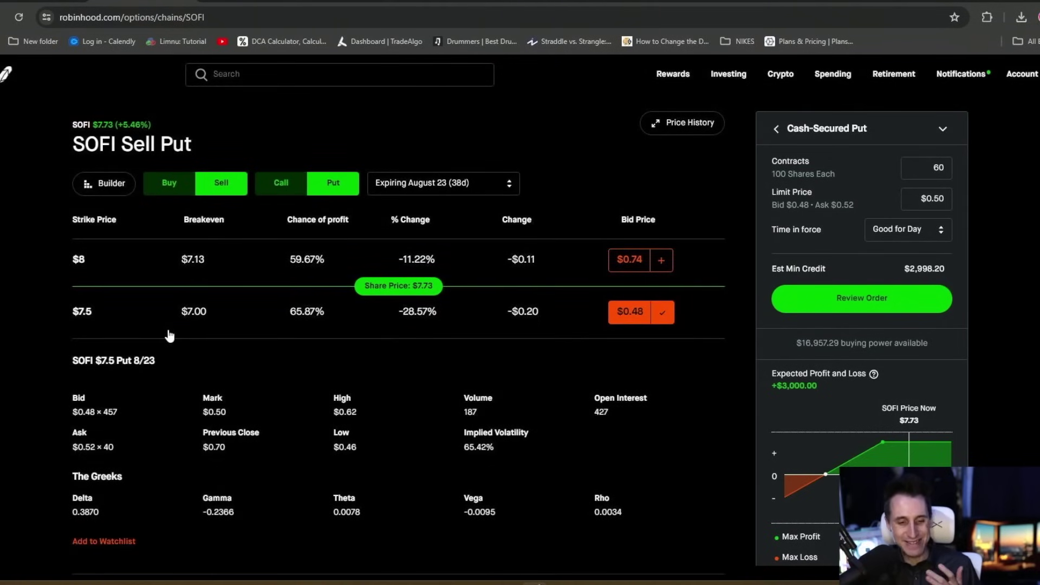
pyautogui.click(166, 333)
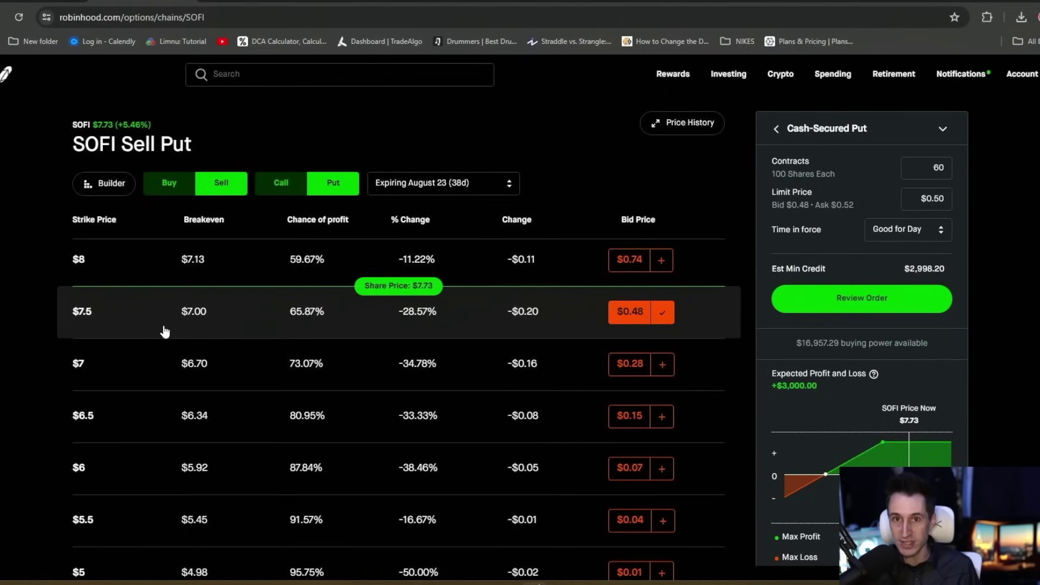
pyautogui.click(170, 184)
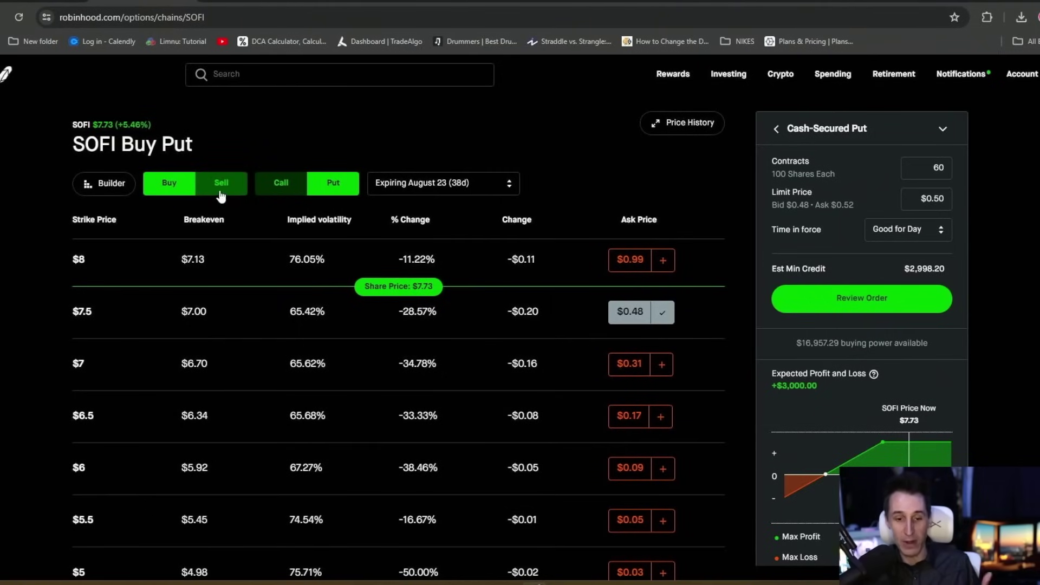
pyautogui.click(225, 190)
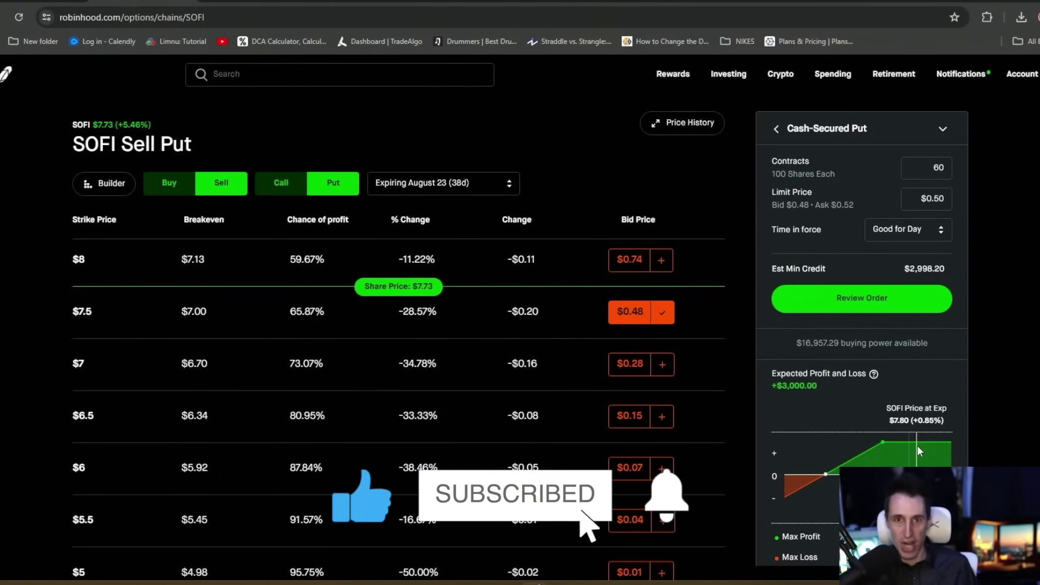
# - Switch the SOFI options chain from puts to calls
pyautogui.click(281, 183)
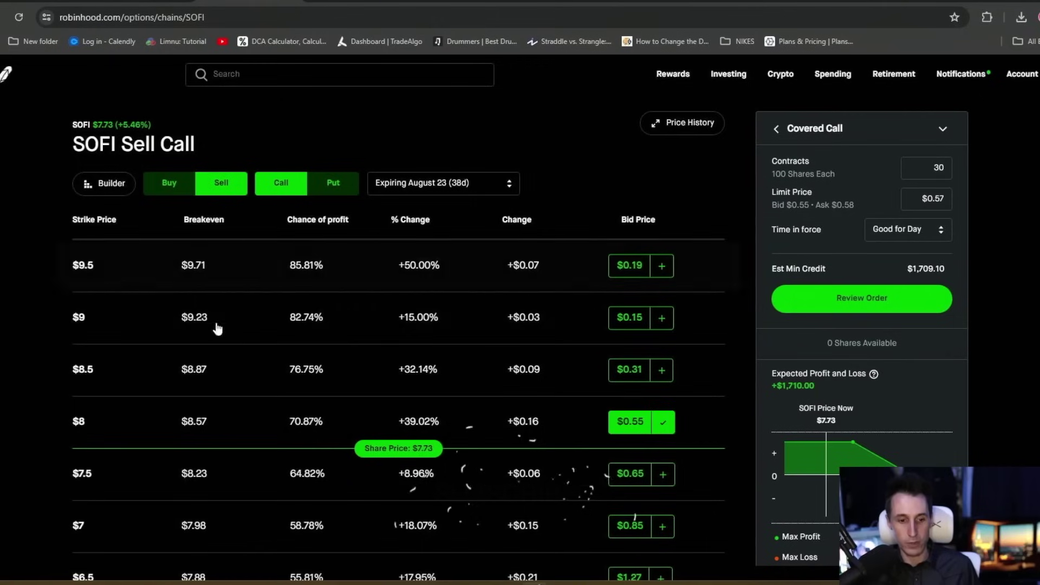
# - Clear the $8 call order, check the $8.5 call details, and reselect the $8 call at $0.55
pyautogui.click(302, 434)
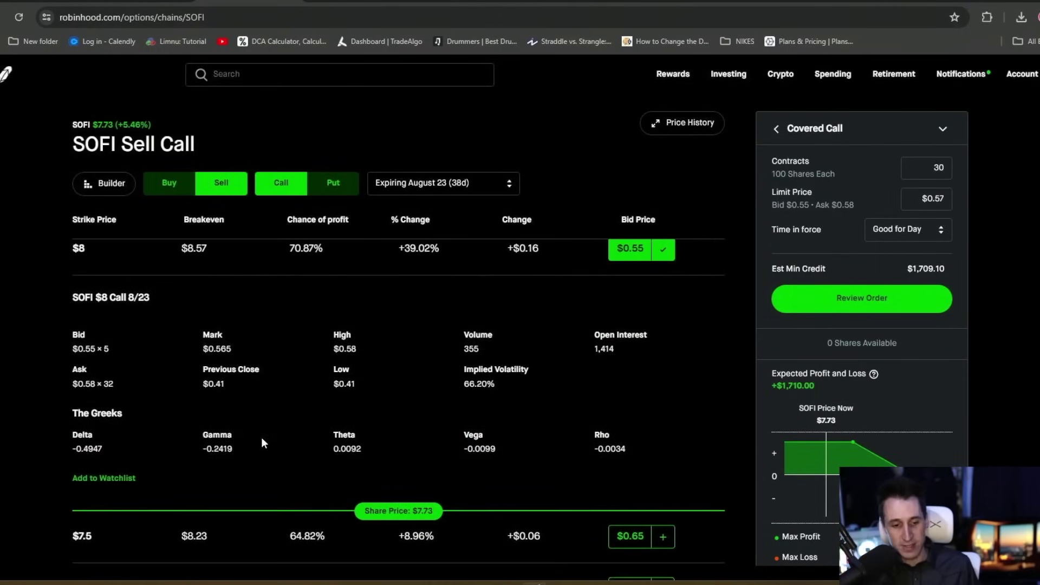
pyautogui.scroll(2, 261, 437)
pyautogui.click(222, 390)
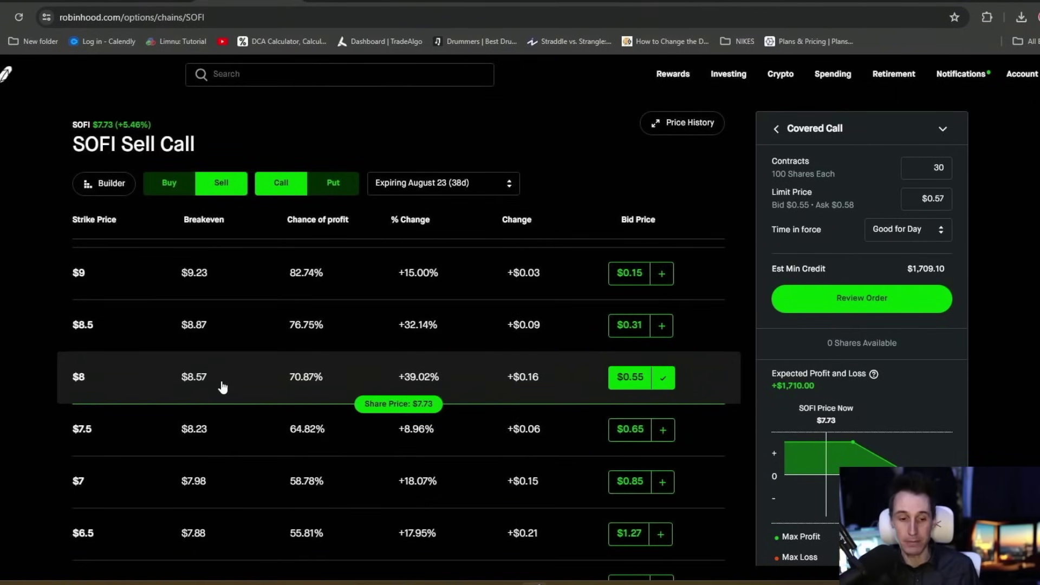
pyautogui.click(667, 379)
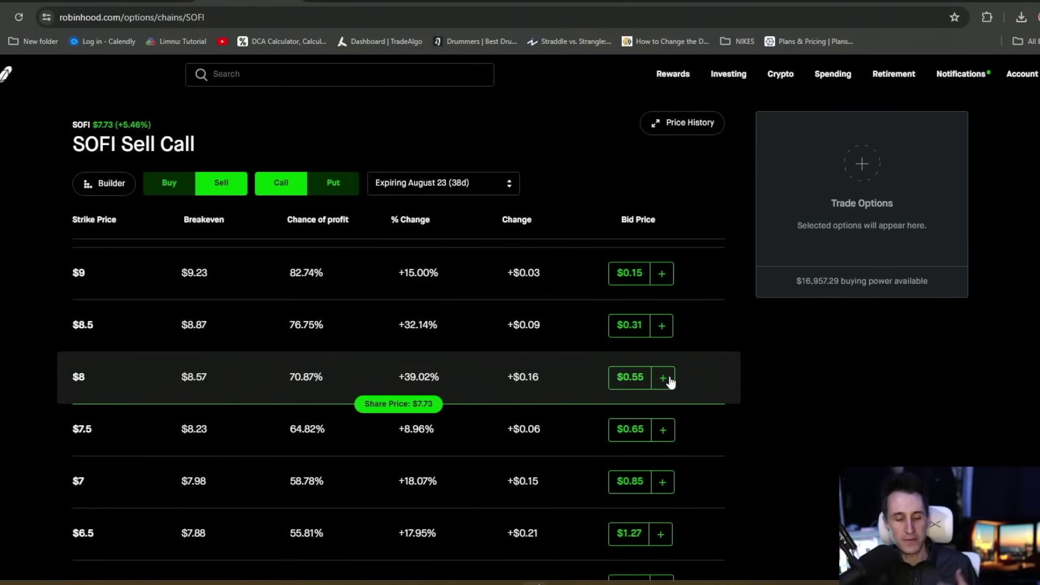
pyautogui.click(213, 330)
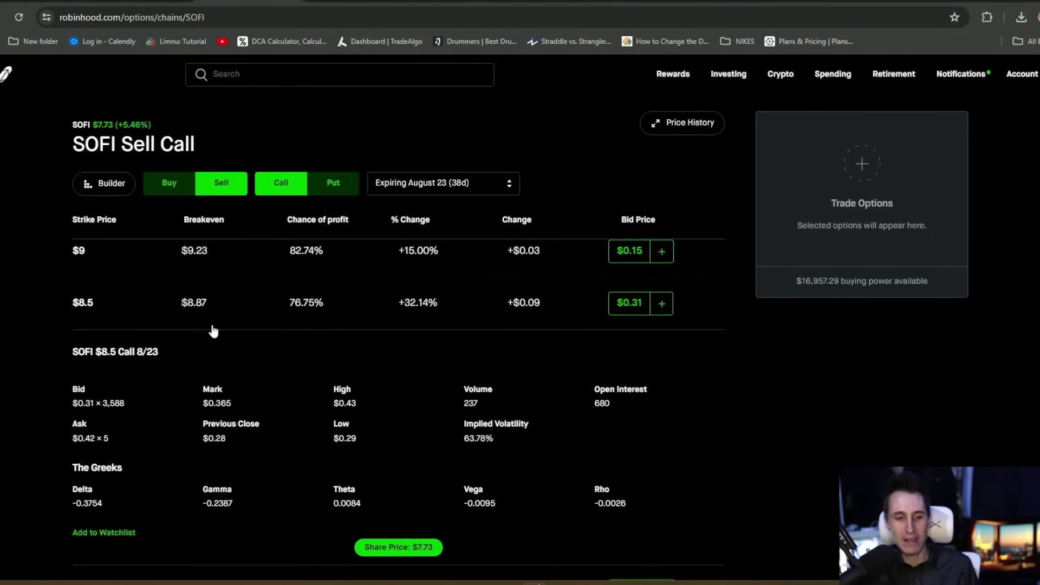
pyautogui.click(213, 313)
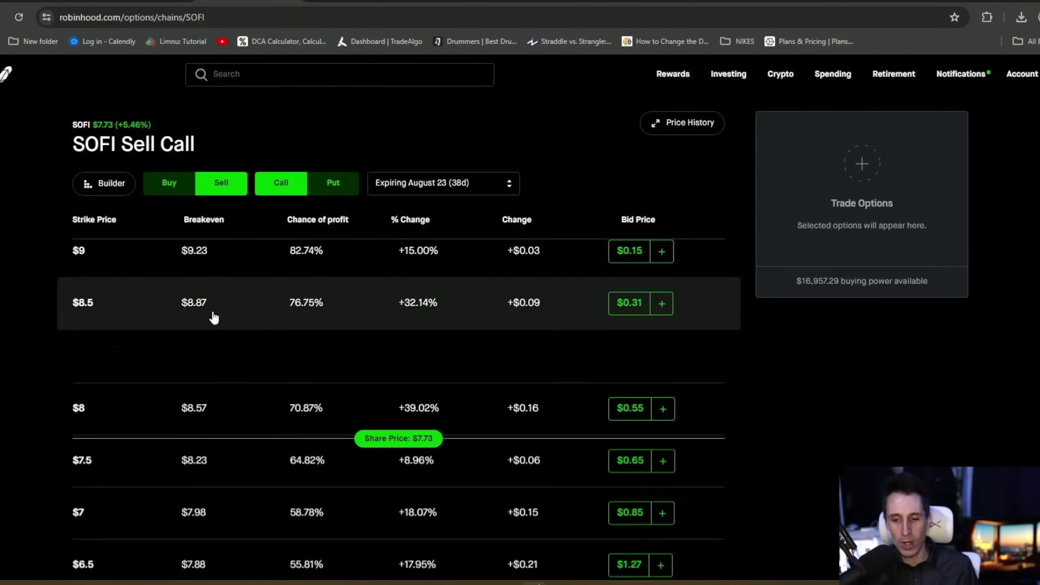
pyautogui.click(670, 361)
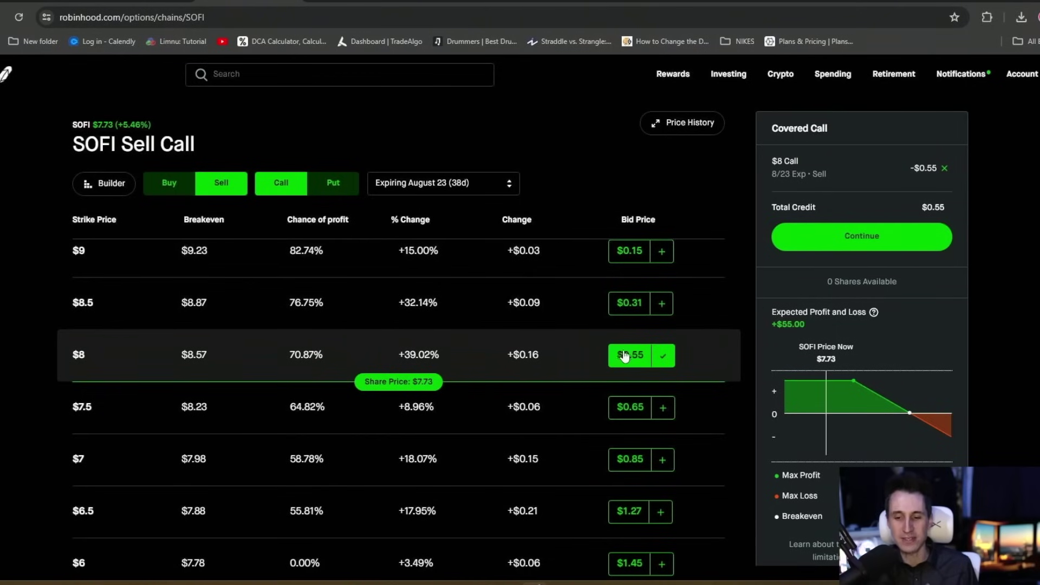
# - On the covered call form, enter a $0.48 limit price and 60 contracts
pyautogui.click(861, 237)
pyautogui.click(936, 205)
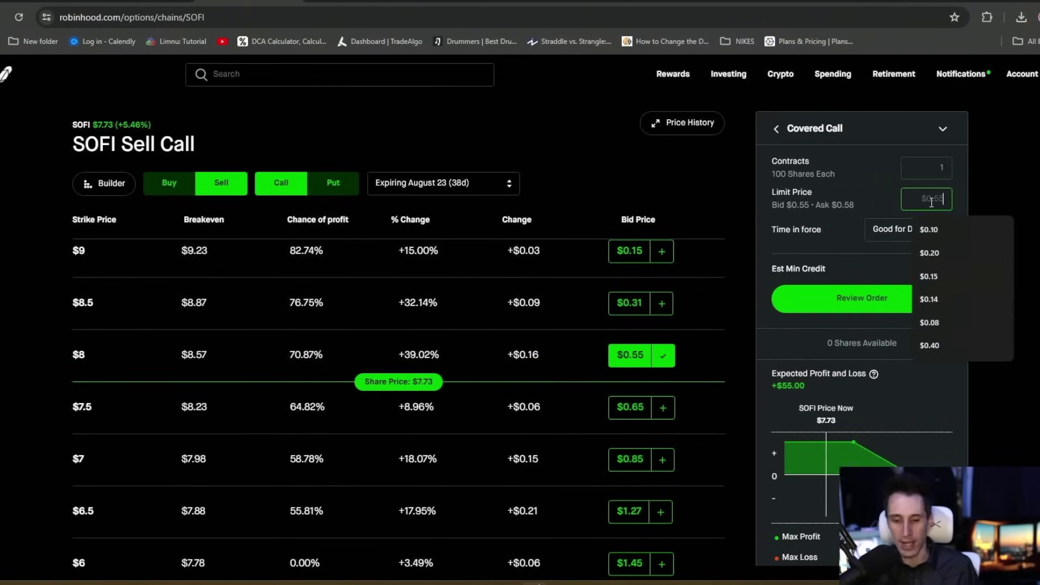
pyautogui.press('BackSpace')
pyautogui.press('BackSpace')
pyautogui.write('48')
pyautogui.click(930, 168)
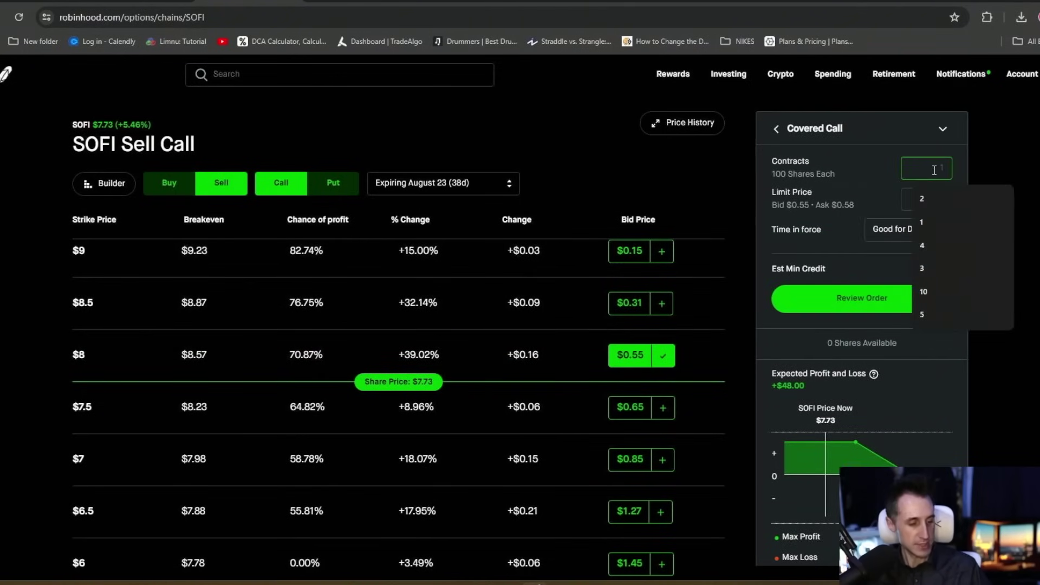
pyautogui.press('BackSpace')
pyautogui.write('60')
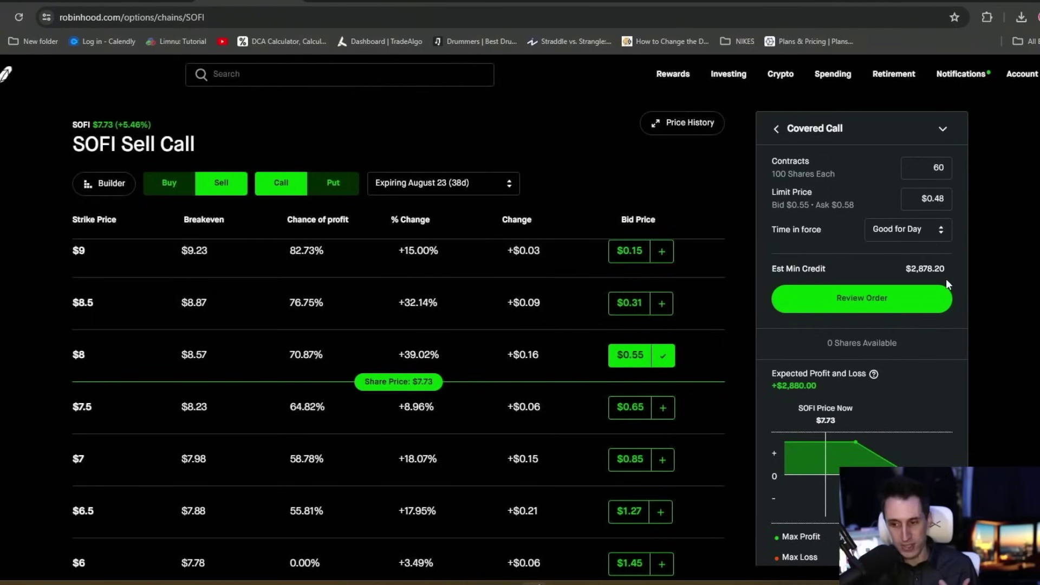
# - Change the covered call's limit price from $0.48 to $0.50
pyautogui.moveTo(819, 453)
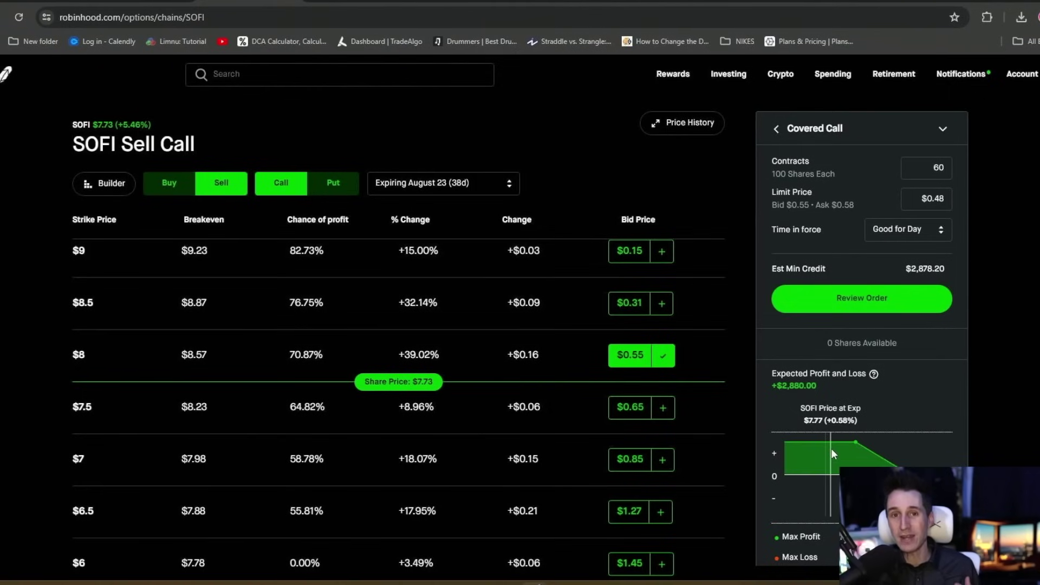
pyautogui.doubleClick(945, 197)
pyautogui.write('50')
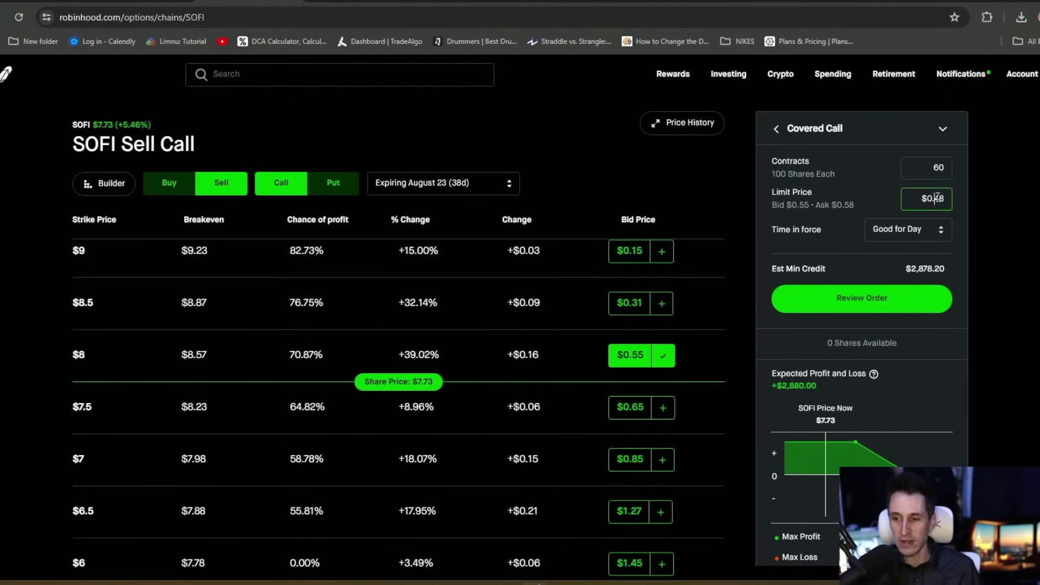
pyautogui.click(971, 204)
pyautogui.moveTo(796, 467)
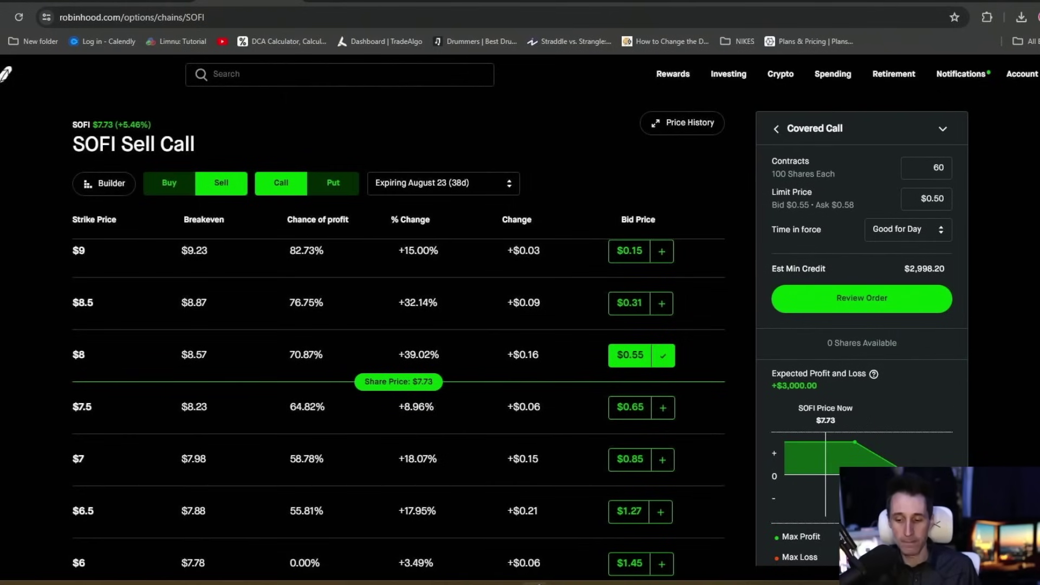
pyautogui.click(627, 579)
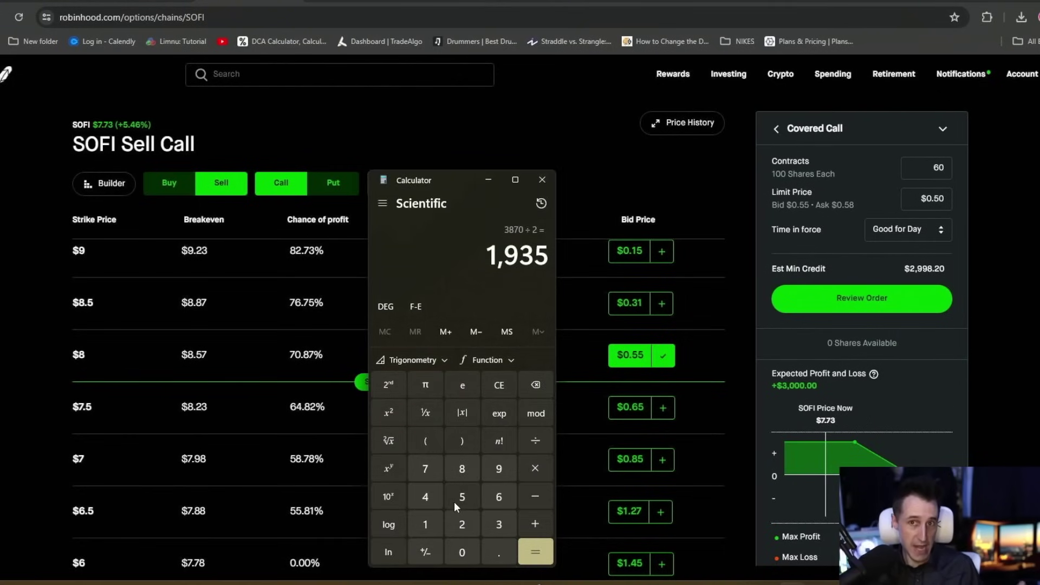
# - Add the two 3,000 premiums in Calculator for a 6,000 total
pyautogui.click(499, 384)
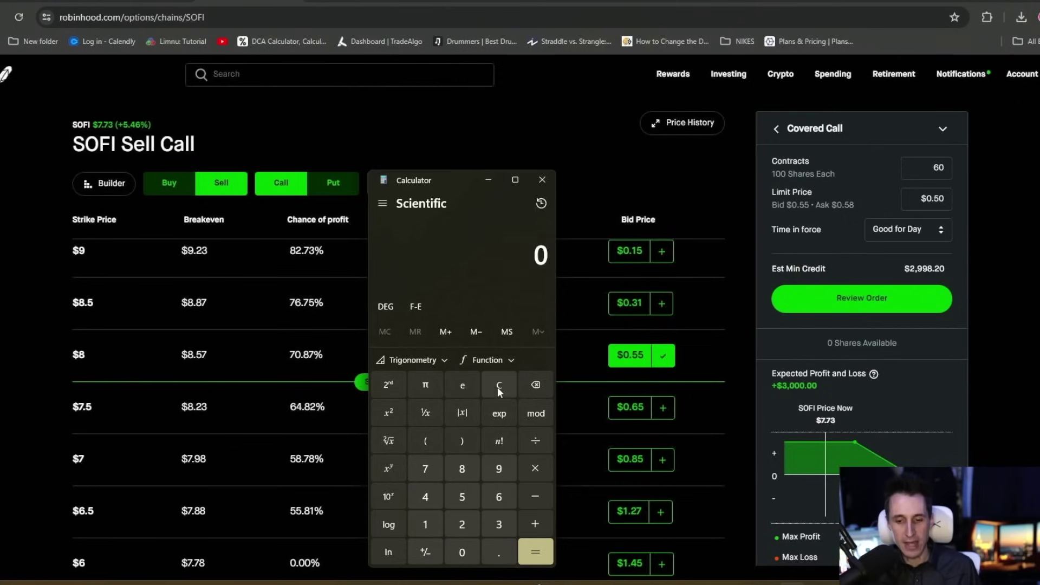
pyautogui.click(498, 525)
pyautogui.click(462, 552)
pyautogui.click(462, 552)
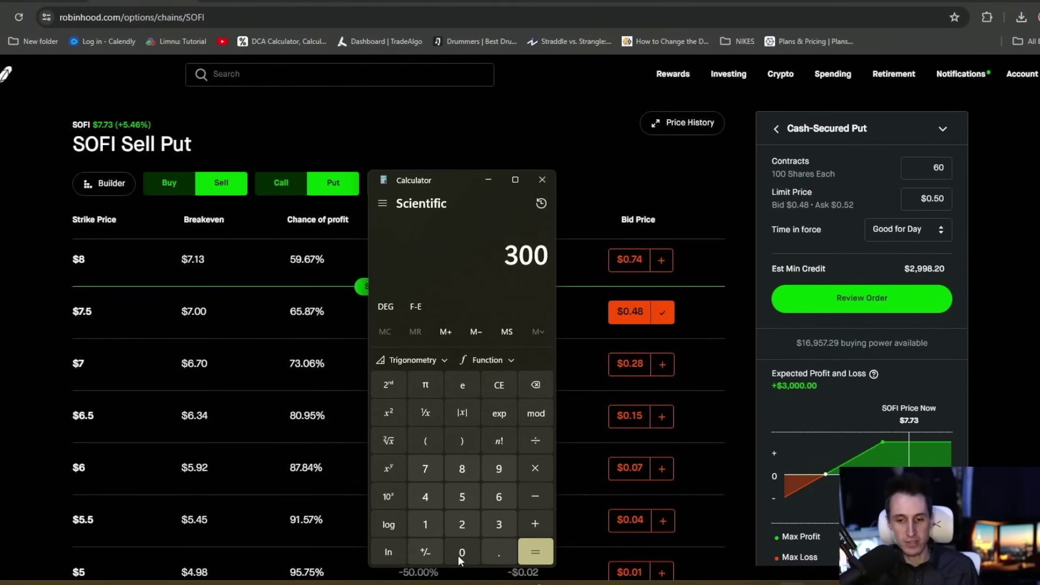
pyautogui.click(462, 552)
pyautogui.click(535, 524)
pyautogui.click(497, 525)
pyautogui.click(471, 548)
pyautogui.click(471, 548)
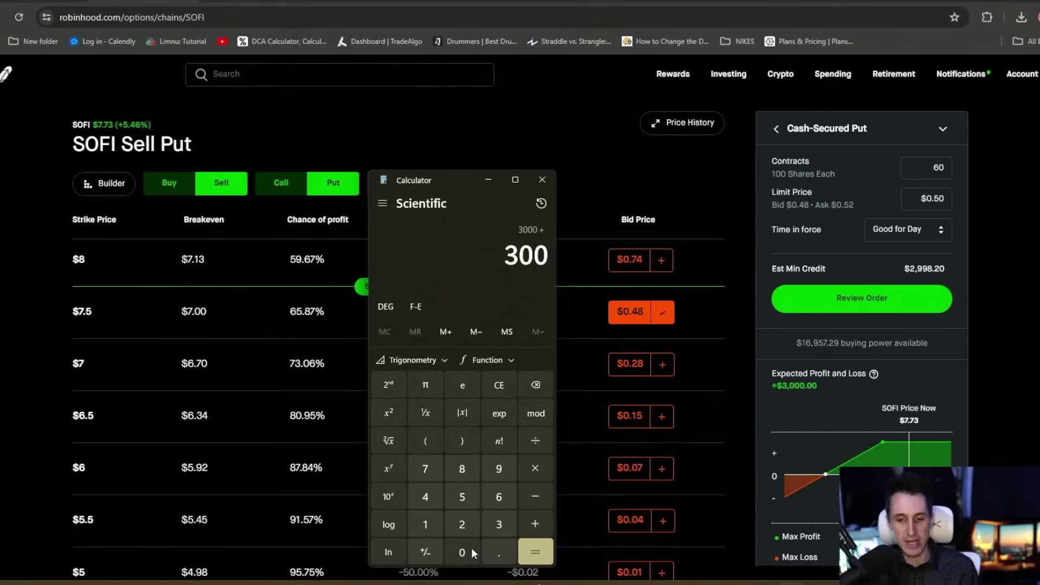
pyautogui.click(471, 547)
pyautogui.click(548, 552)
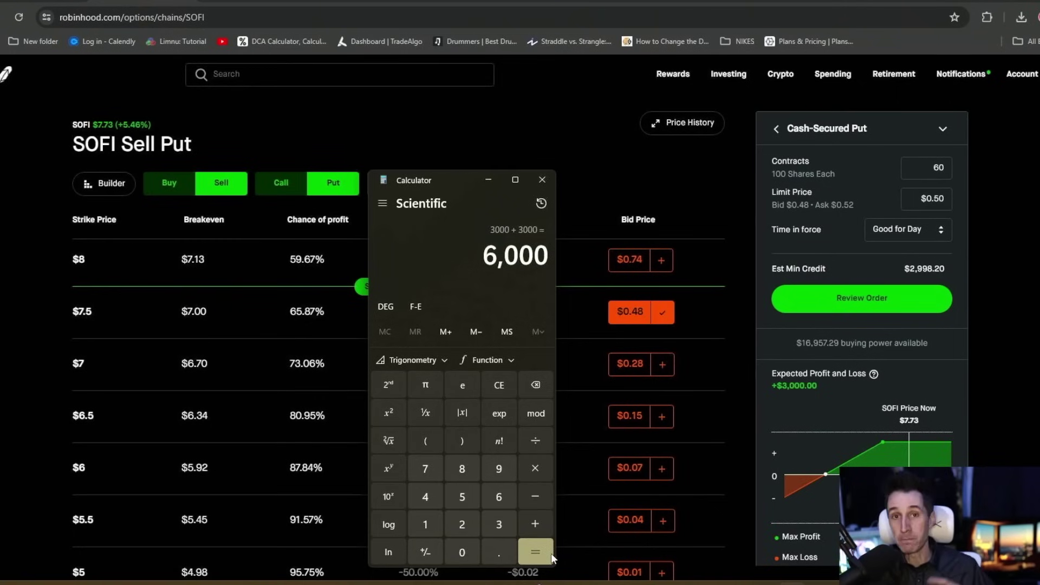
# - Compute the share purchase cost: 60 × 100 × 7.50 = 45,000
pyautogui.click(496, 389)
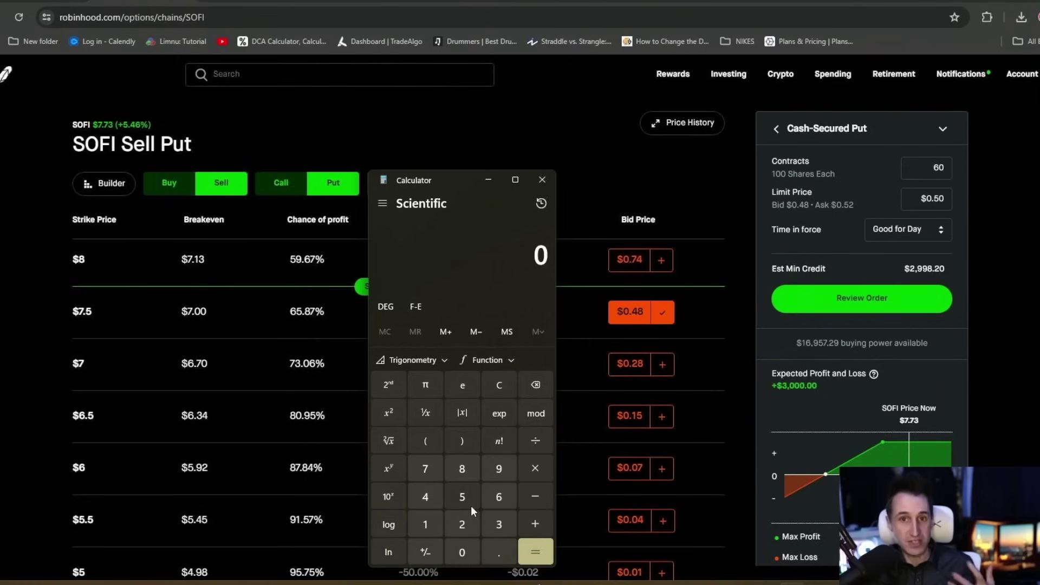
pyautogui.click(496, 499)
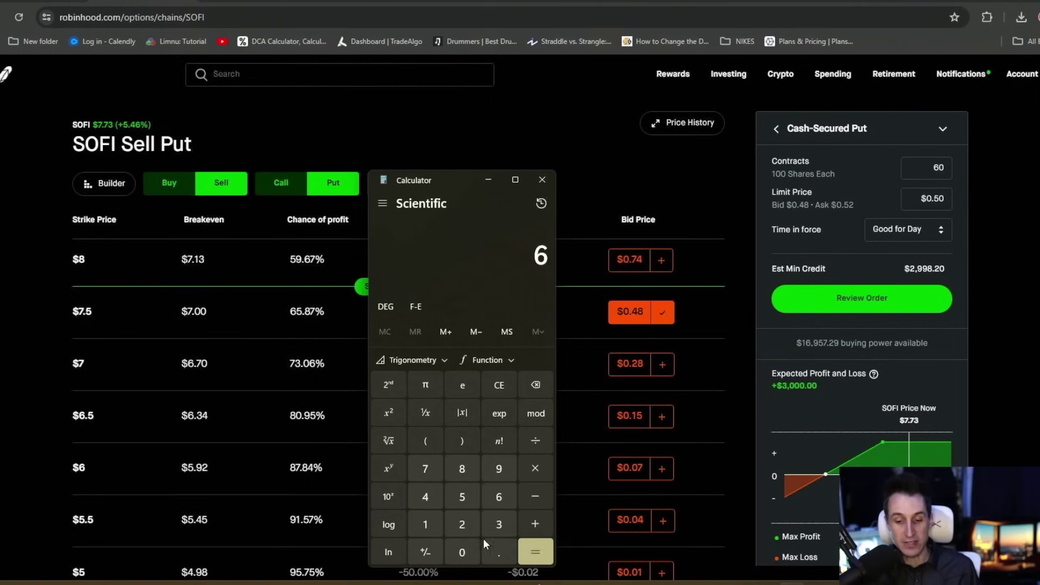
pyautogui.click(462, 552)
pyautogui.click(534, 469)
pyautogui.click(425, 524)
pyautogui.click(462, 552)
pyautogui.click(462, 551)
pyautogui.click(543, 552)
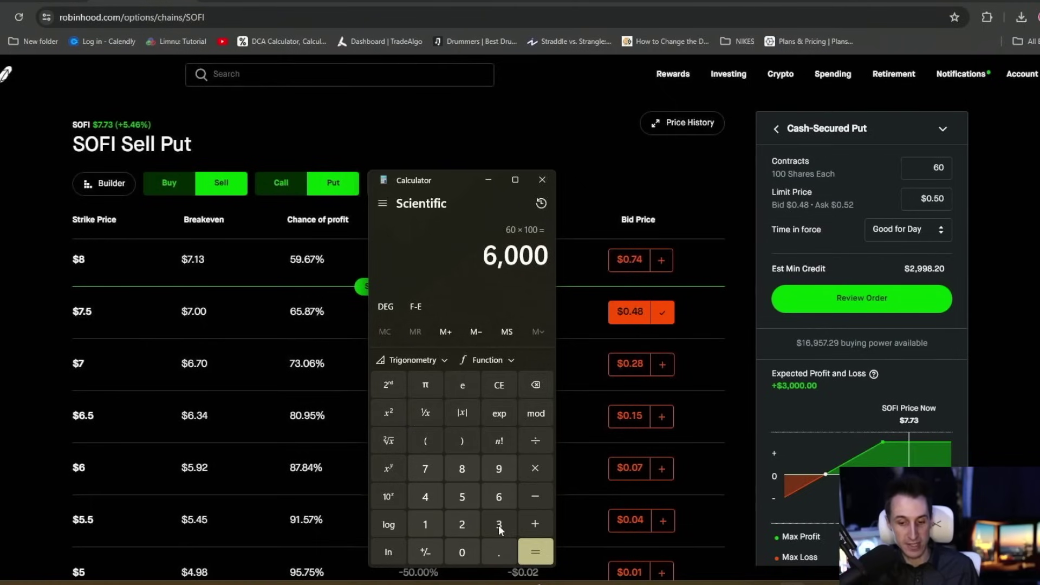
pyautogui.click(535, 468)
pyautogui.click(425, 468)
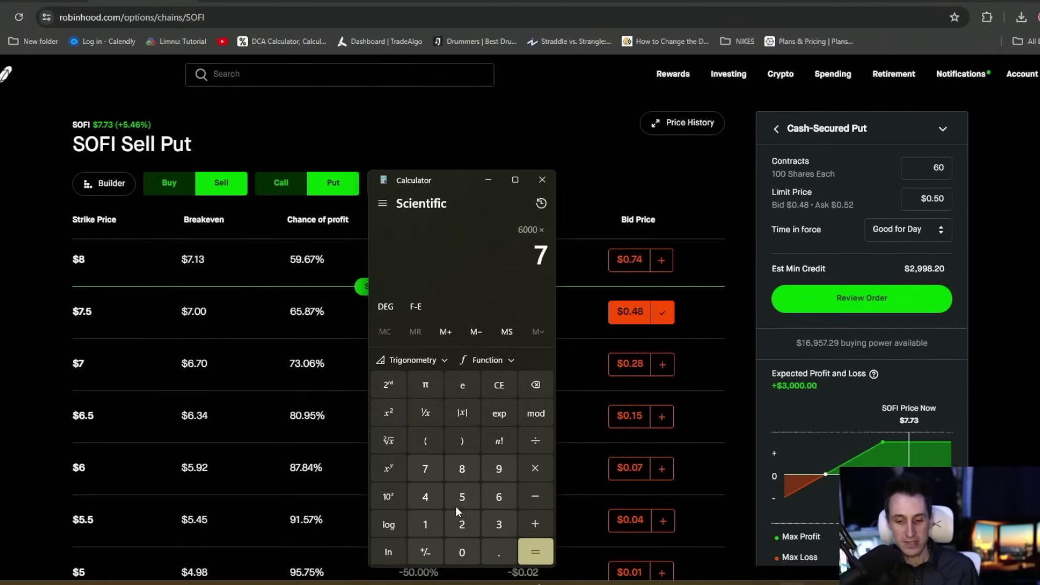
pyautogui.click(499, 552)
pyautogui.click(462, 497)
pyautogui.click(462, 551)
pyautogui.click(535, 552)
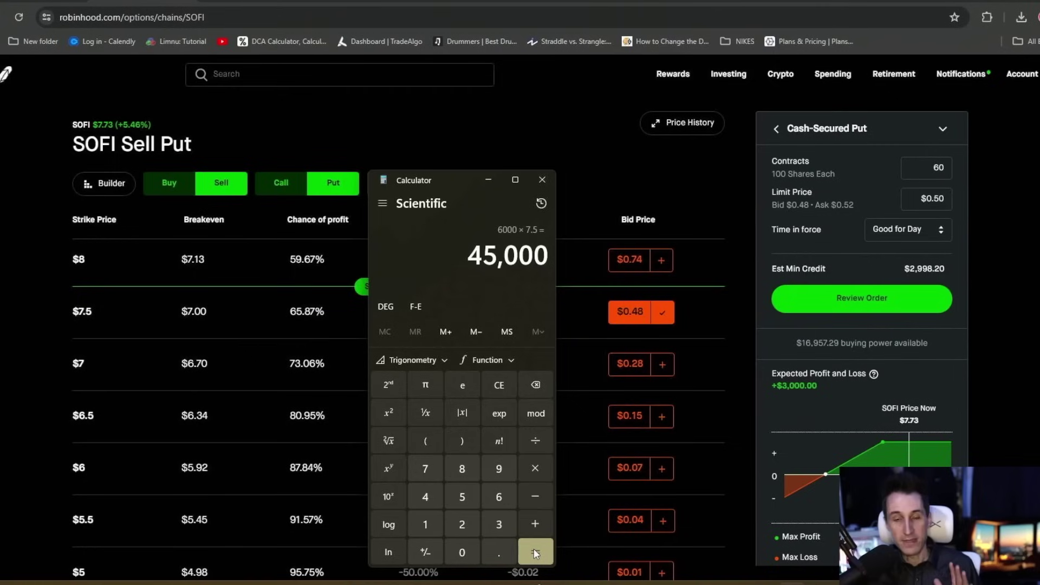
# - Compute the 3,000 share profit: 8 × 6,000 = 48,000 minus 45,000
pyautogui.click(506, 393)
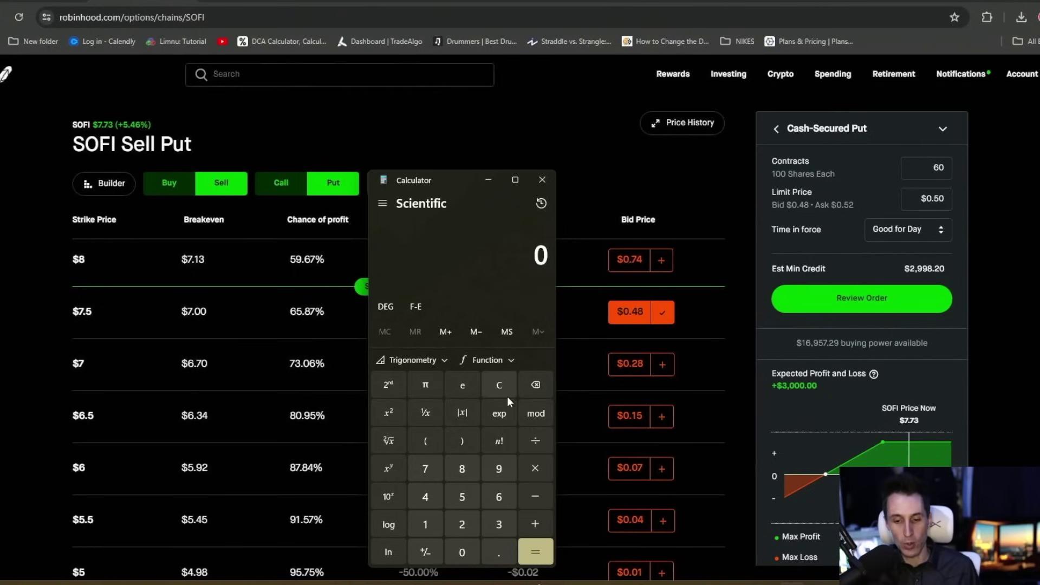
pyautogui.click(462, 469)
pyautogui.click(535, 469)
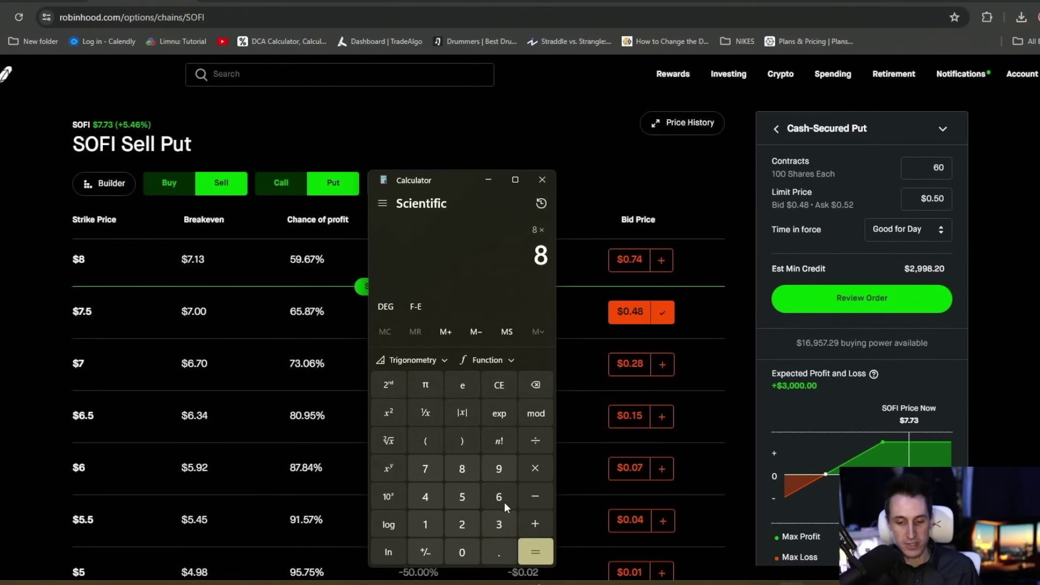
pyautogui.click(499, 496)
pyautogui.click(462, 552)
pyautogui.click(462, 551)
pyautogui.click(462, 551)
pyautogui.click(535, 552)
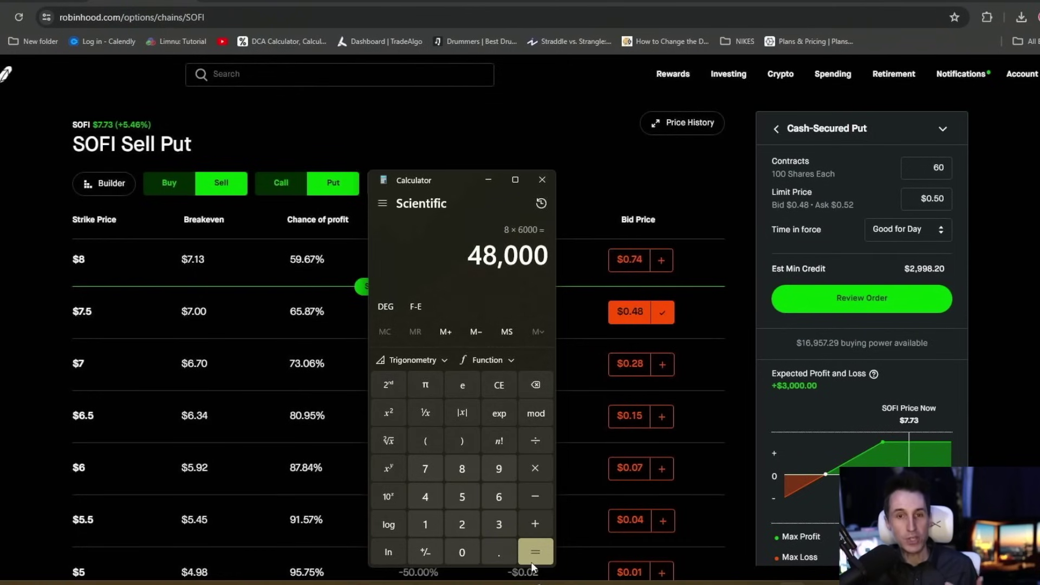
pyautogui.click(535, 496)
pyautogui.click(426, 496)
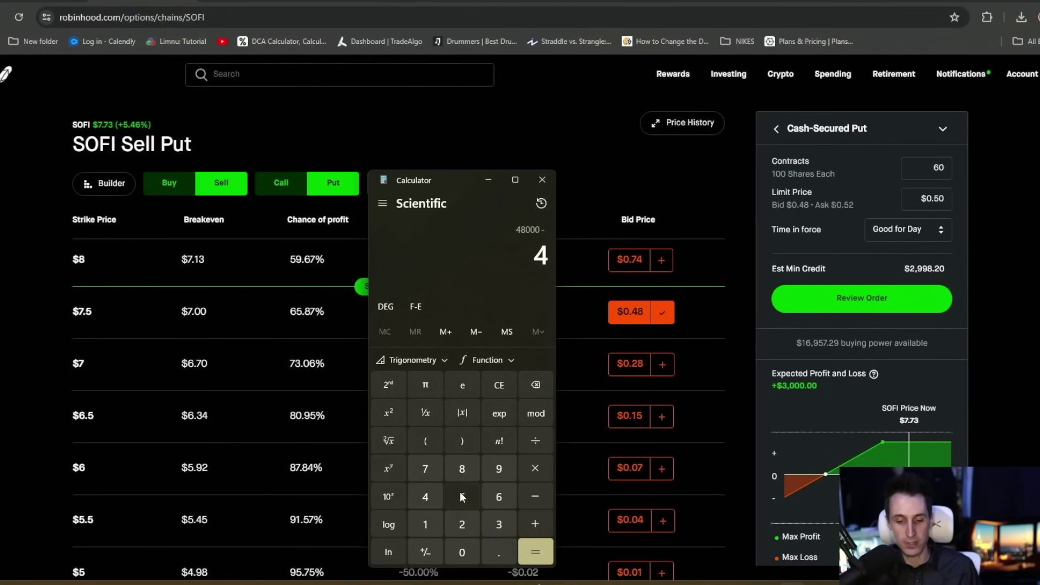
pyautogui.click(462, 496)
pyautogui.click(462, 552)
pyautogui.click(462, 552)
# - Add the 6,000 premiums for 9,000 total profit and divide by 2 to get 4,500
pyautogui.click(462, 552)
pyautogui.click(535, 552)
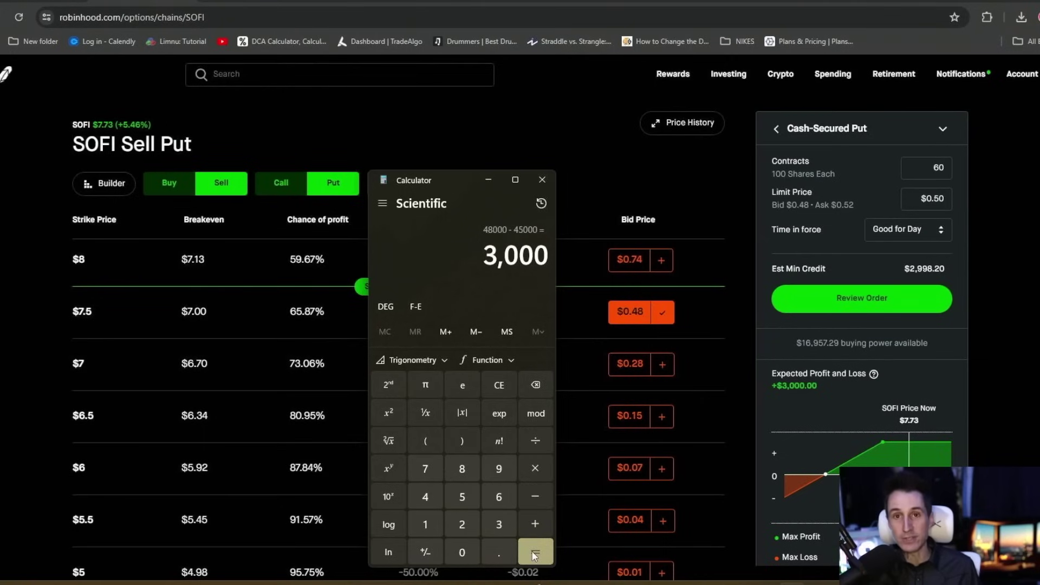
pyautogui.click(535, 524)
pyautogui.click(498, 497)
pyautogui.click(462, 552)
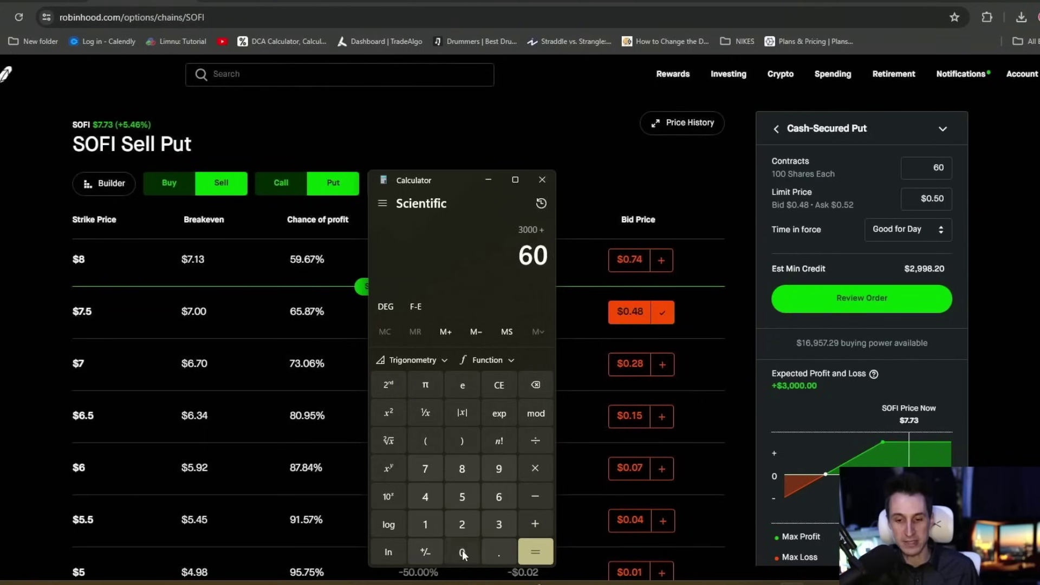
pyautogui.click(462, 552)
pyautogui.click(462, 551)
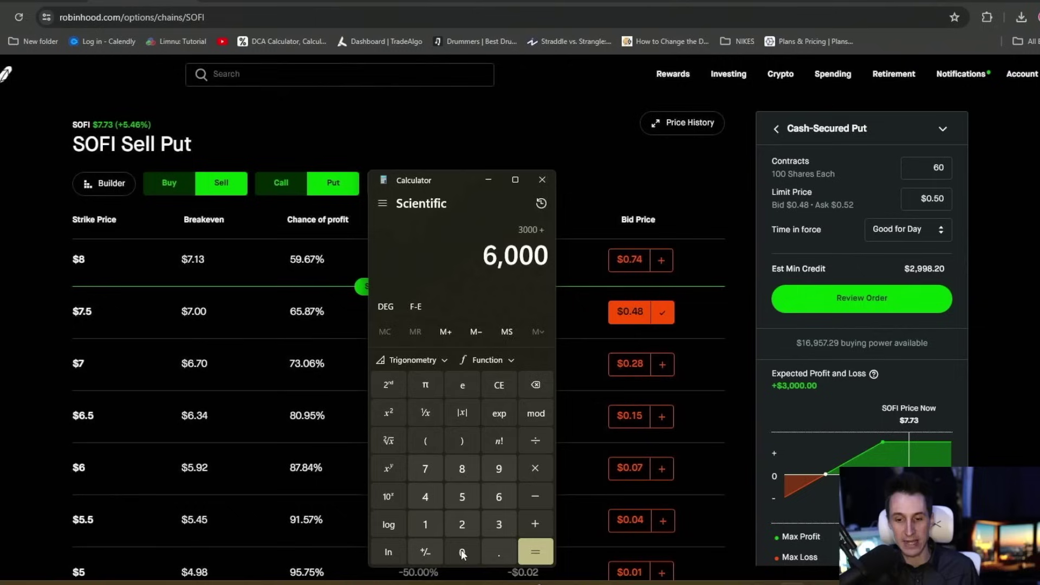
pyautogui.click(535, 552)
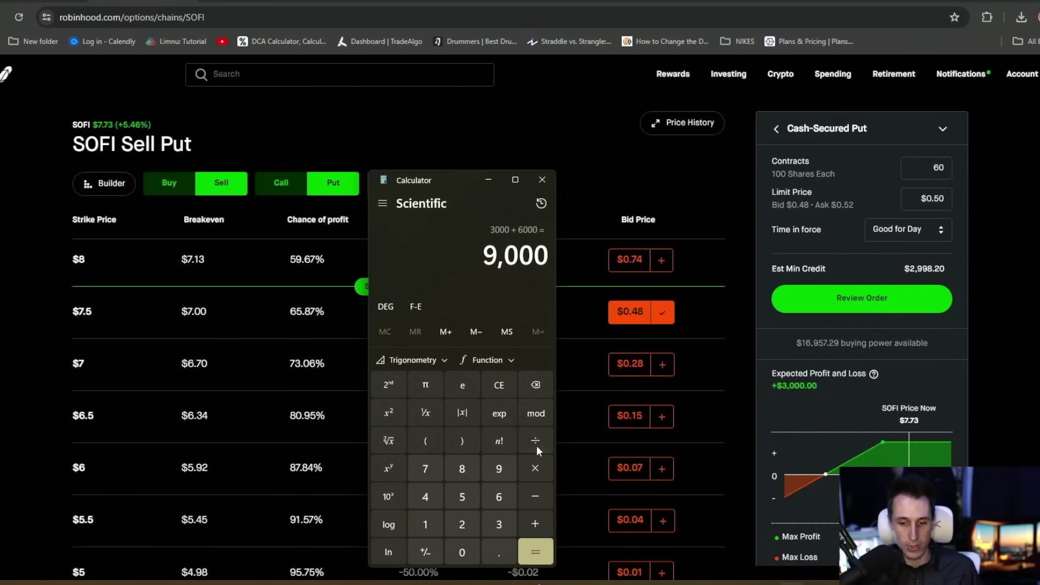
pyautogui.click(536, 442)
pyautogui.click(462, 524)
pyautogui.click(535, 552)
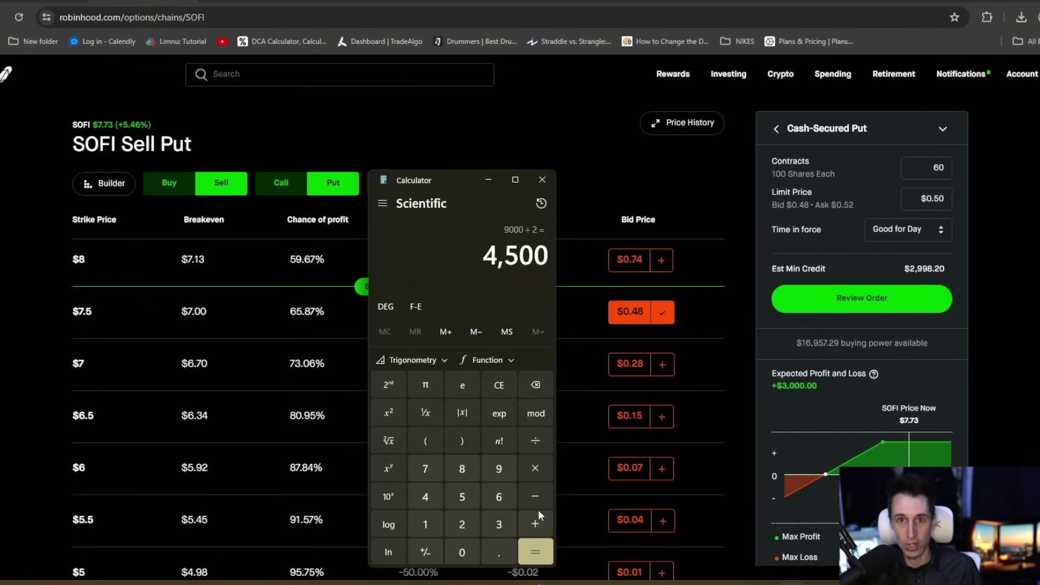
# - Add two more 3,000 amounts to 4,500 for 10,500, then divide by 4 to get 2,625
pyautogui.click(531, 525)
pyautogui.click(498, 525)
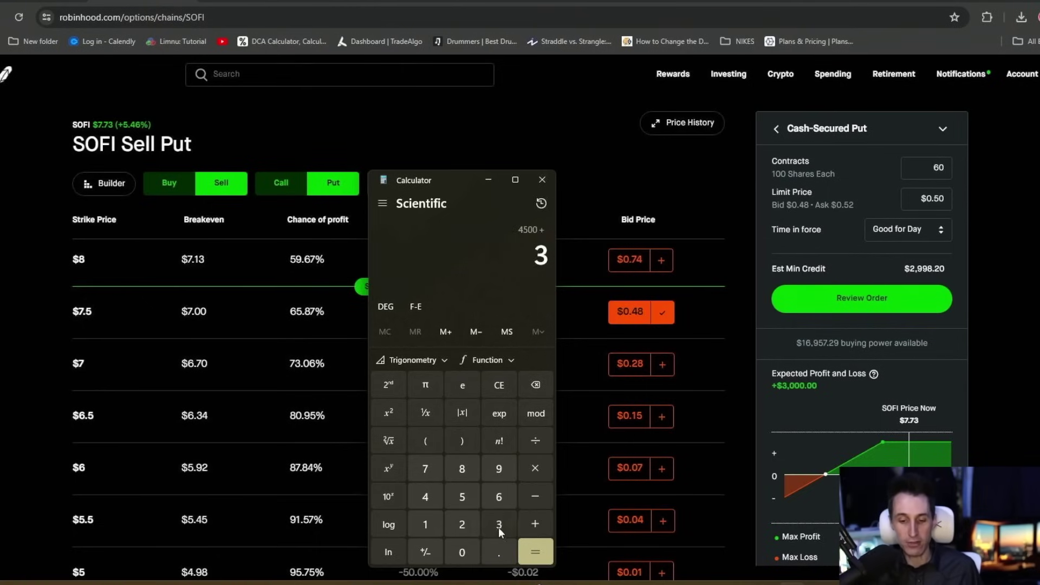
pyautogui.click(460, 550)
pyautogui.click(461, 551)
pyautogui.click(462, 552)
pyautogui.click(524, 526)
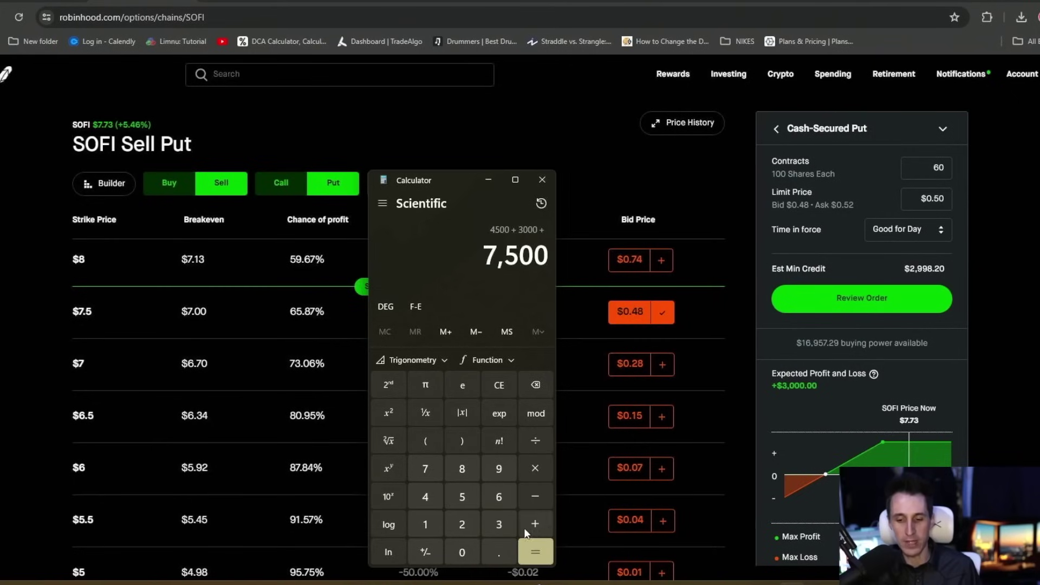
pyautogui.click(498, 524)
pyautogui.click(461, 551)
pyautogui.click(462, 550)
pyautogui.click(461, 549)
pyautogui.click(535, 551)
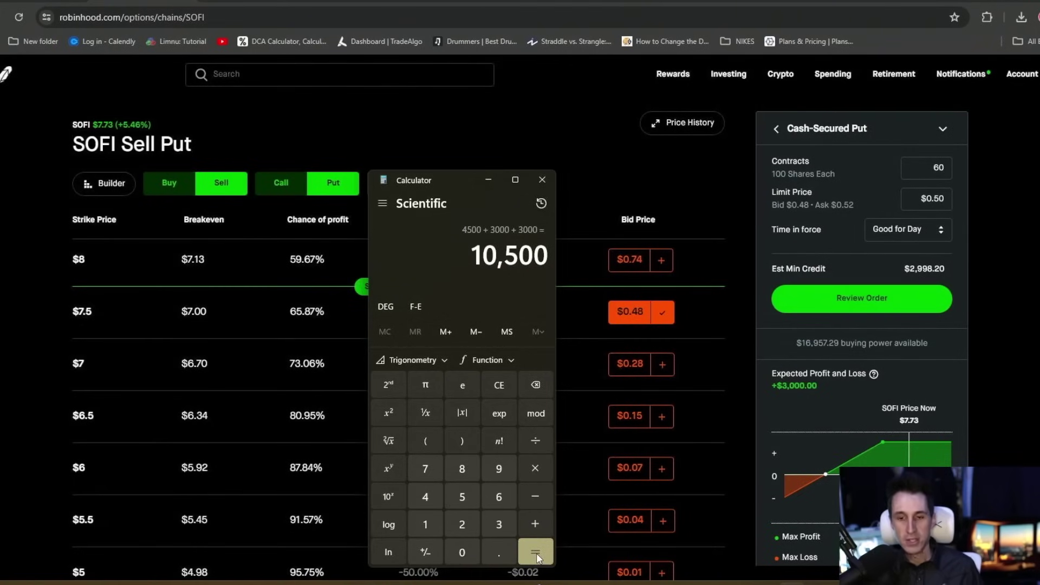
pyautogui.click(535, 440)
pyautogui.click(425, 496)
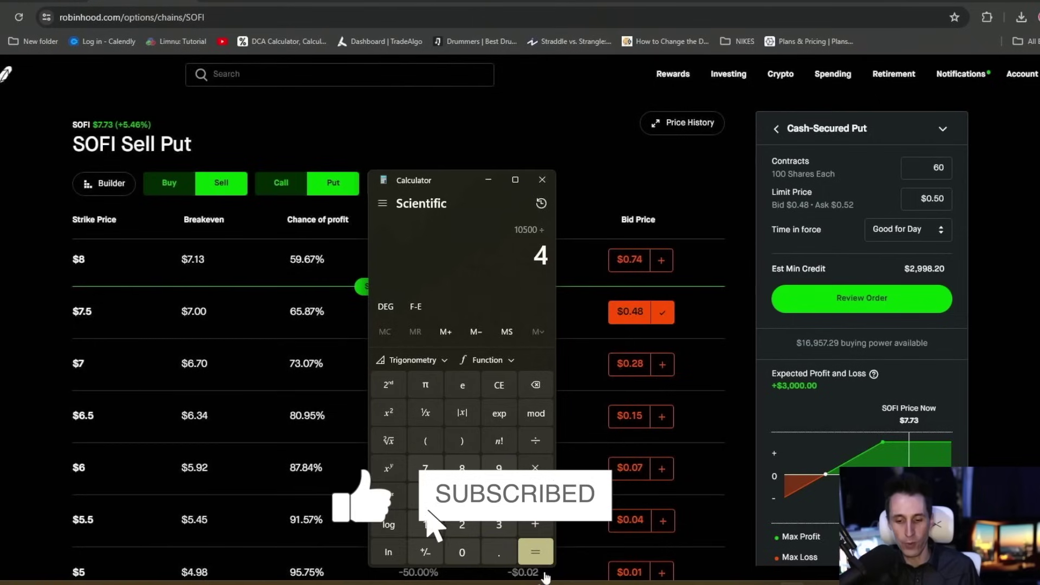
pyautogui.click(535, 551)
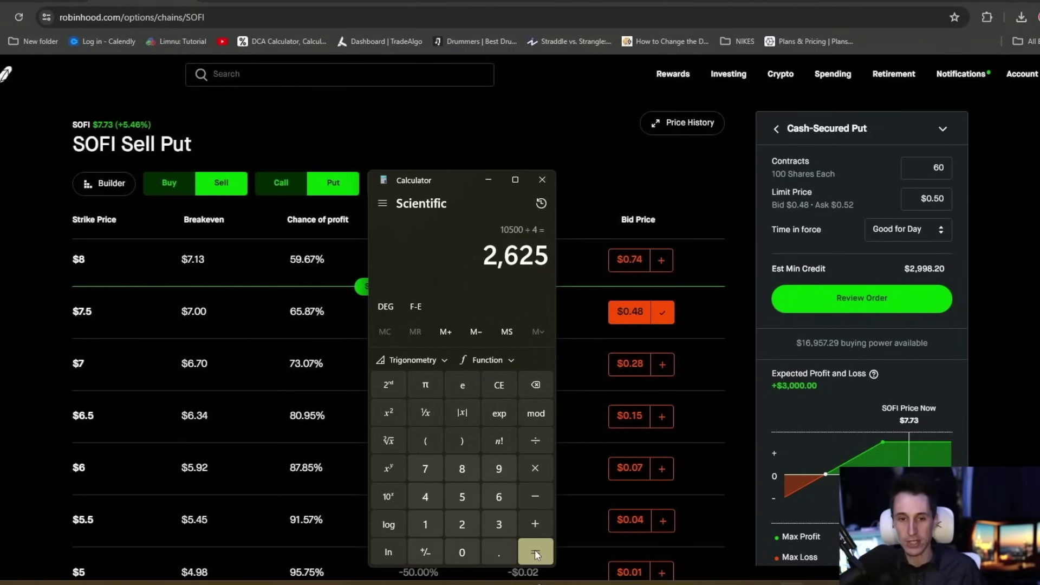
# - Switch the SOFI chain to calls to show the 60-contract $8 covered call at $0.50
pyautogui.click(280, 182)
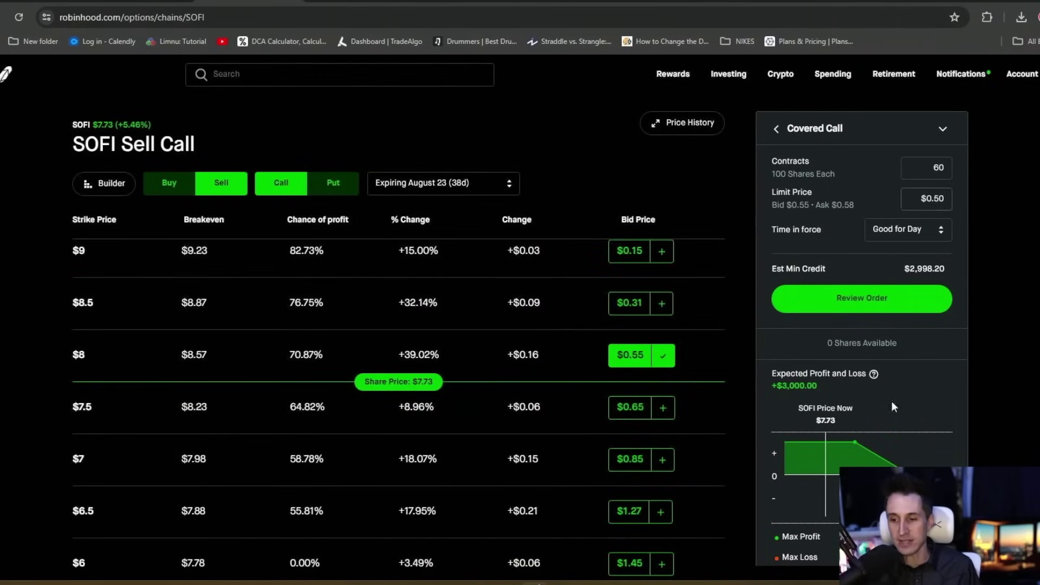
pyautogui.moveTo(798, 456)
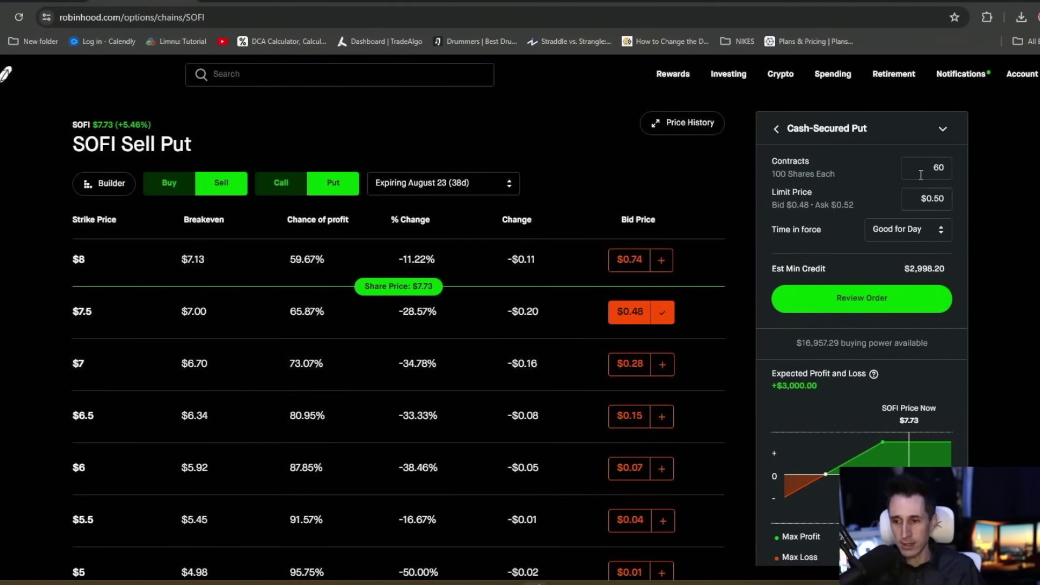
# - Change both the cash-secured put and the $8 covered call from 60 to 20 contracts
pyautogui.doubleClick(920, 175)
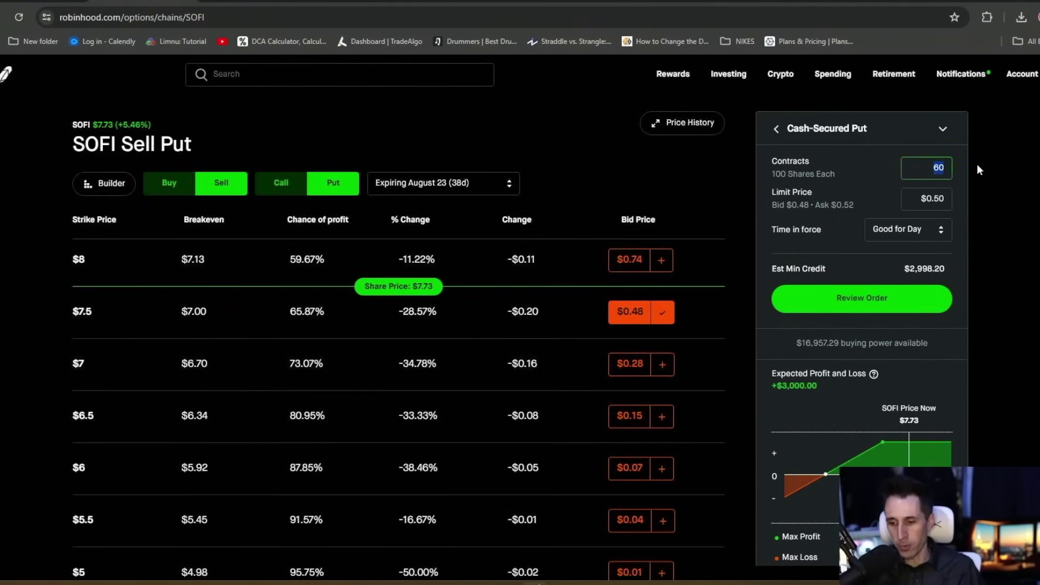
pyautogui.write('20')
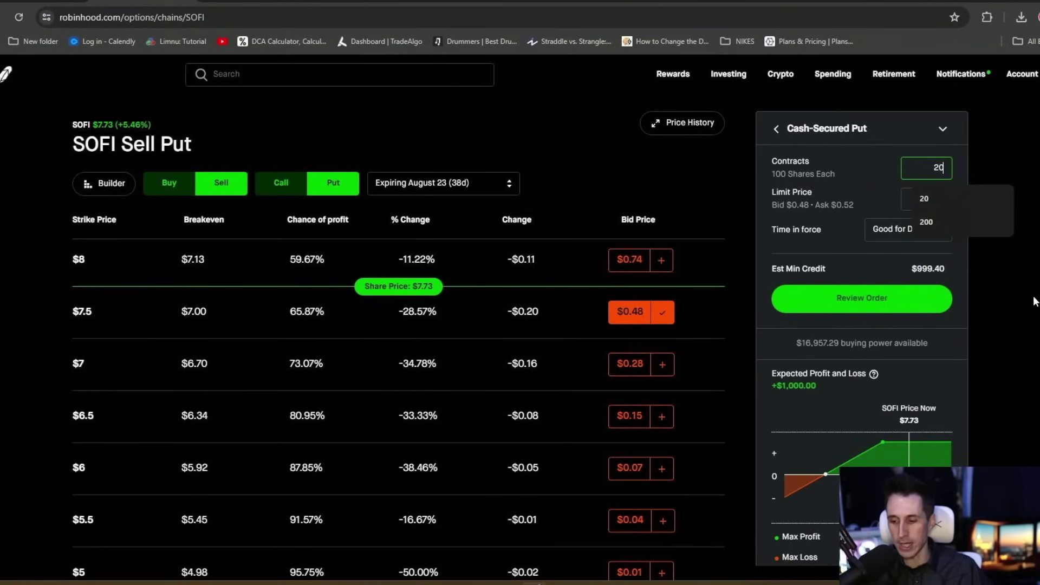
pyautogui.click(1036, 329)
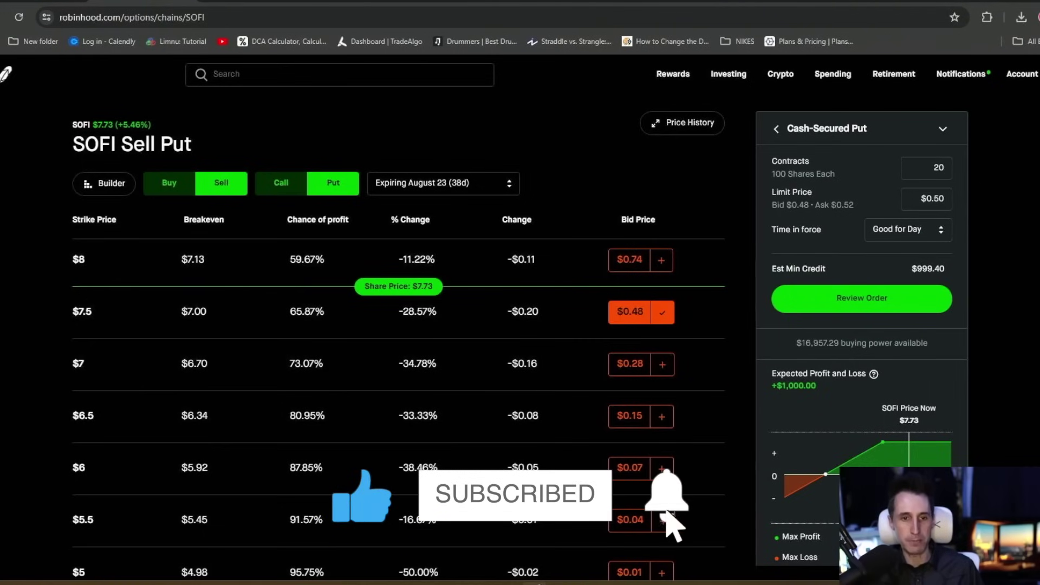
pyautogui.click(281, 183)
pyautogui.click(926, 168)
pyautogui.write('20')
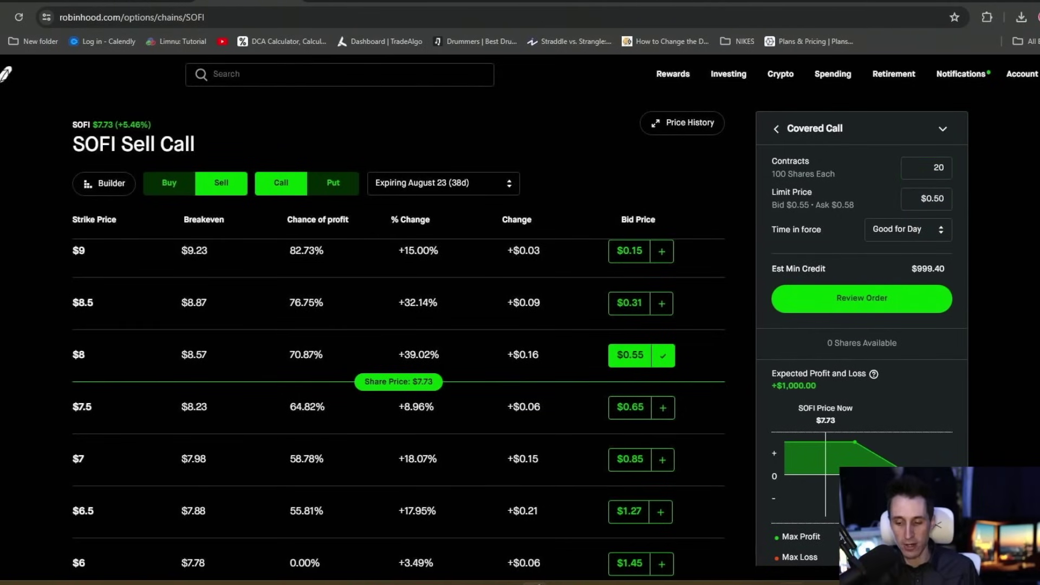
# - In Calculator, compute the 20-contract premium: 0.5 × 2000 = 1,000
pyautogui.hotkey('alt', 'Tab')
pyautogui.click(492, 385)
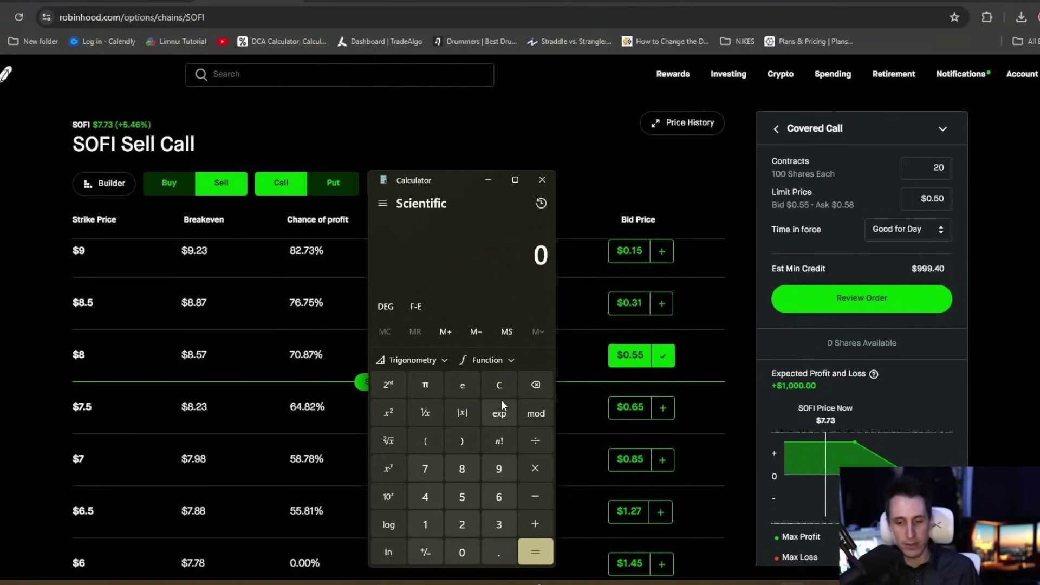
pyautogui.click(498, 552)
pyautogui.click(462, 496)
pyautogui.click(462, 552)
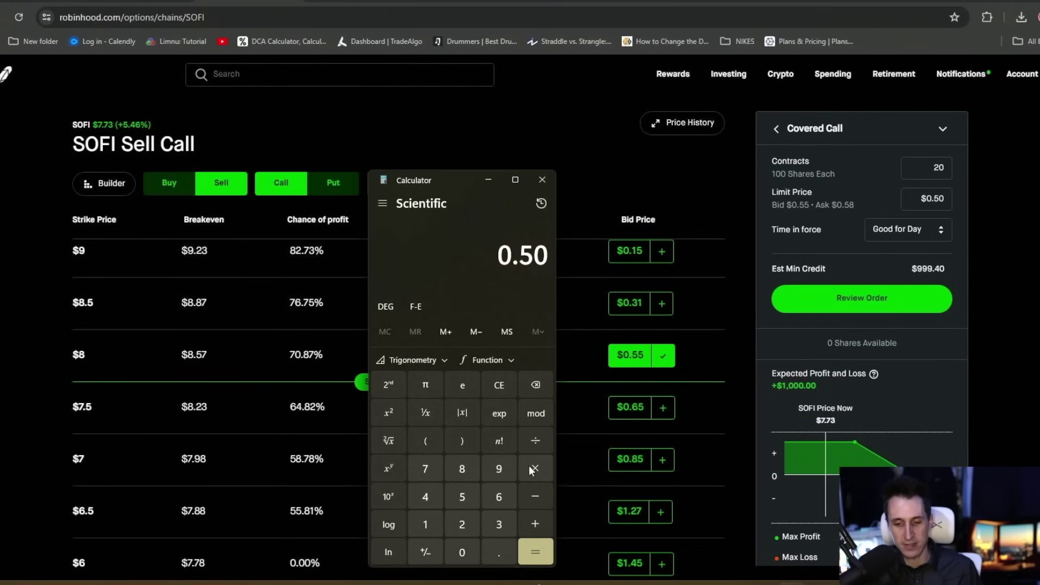
pyautogui.click(535, 468)
pyautogui.click(462, 524)
pyautogui.click(466, 552)
pyautogui.click(463, 552)
pyautogui.click(463, 552)
pyautogui.click(535, 551)
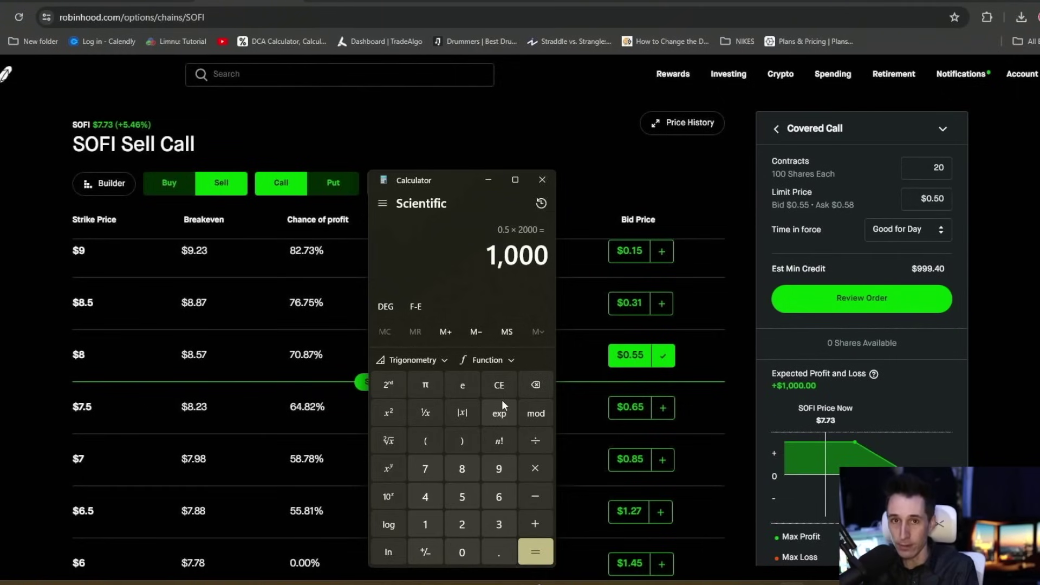
# - Move the covered call to the $8.5 strike's $0.31 bid, with 20 contracts at a $0.36 limit
pyautogui.click(142, 180)
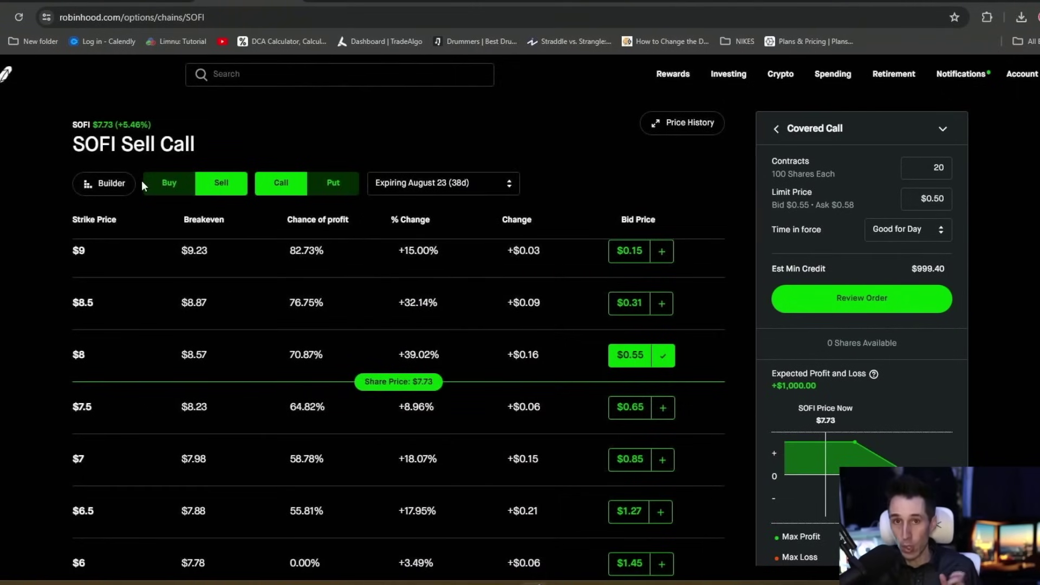
pyautogui.click(641, 362)
pyautogui.click(657, 303)
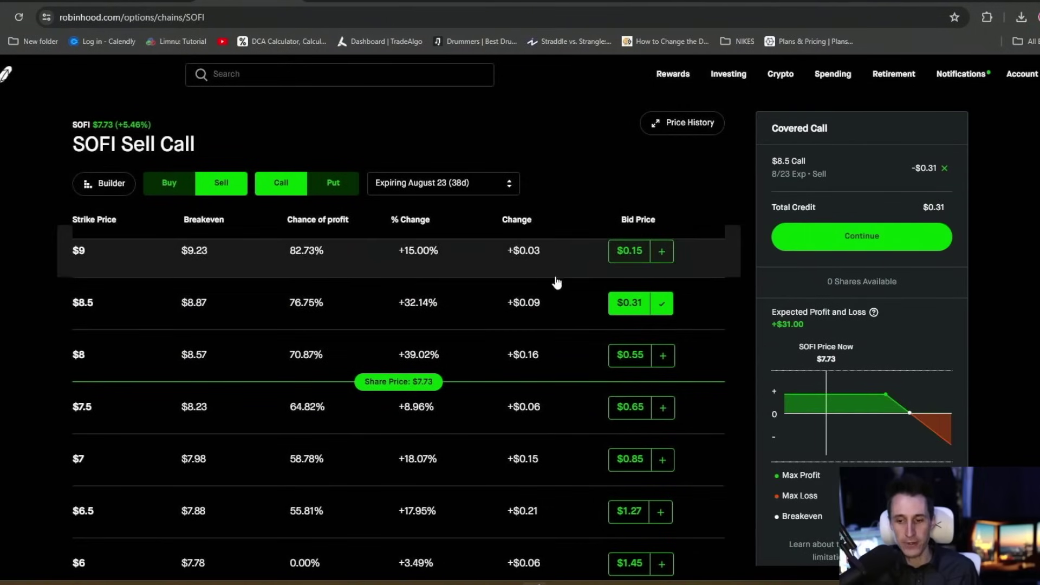
pyautogui.click(915, 233)
pyautogui.click(926, 168)
pyautogui.press('BackSpace')
pyautogui.write('20')
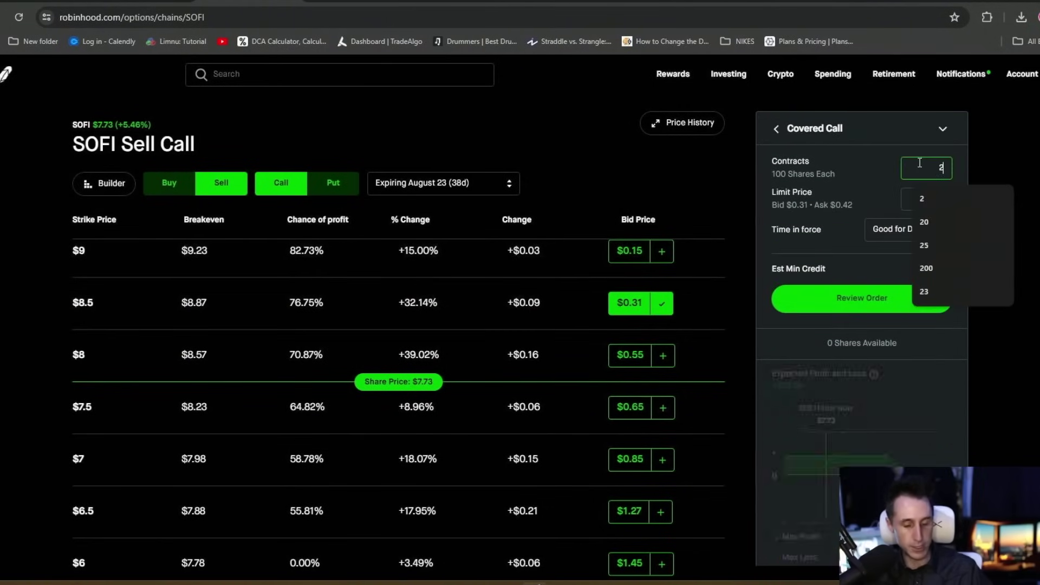
pyautogui.click(929, 199)
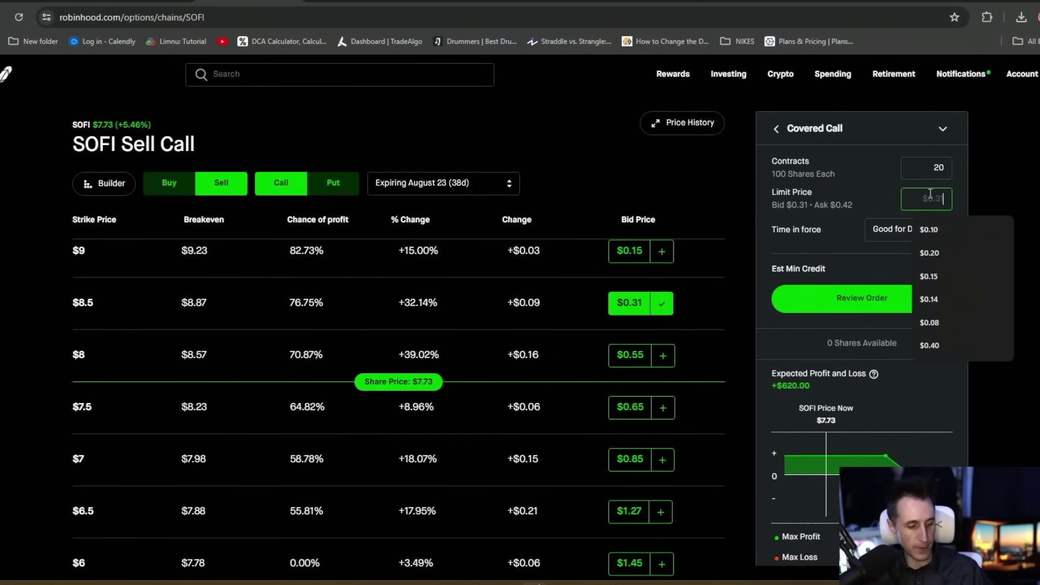
pyautogui.write('0.36')
pyautogui.click(983, 174)
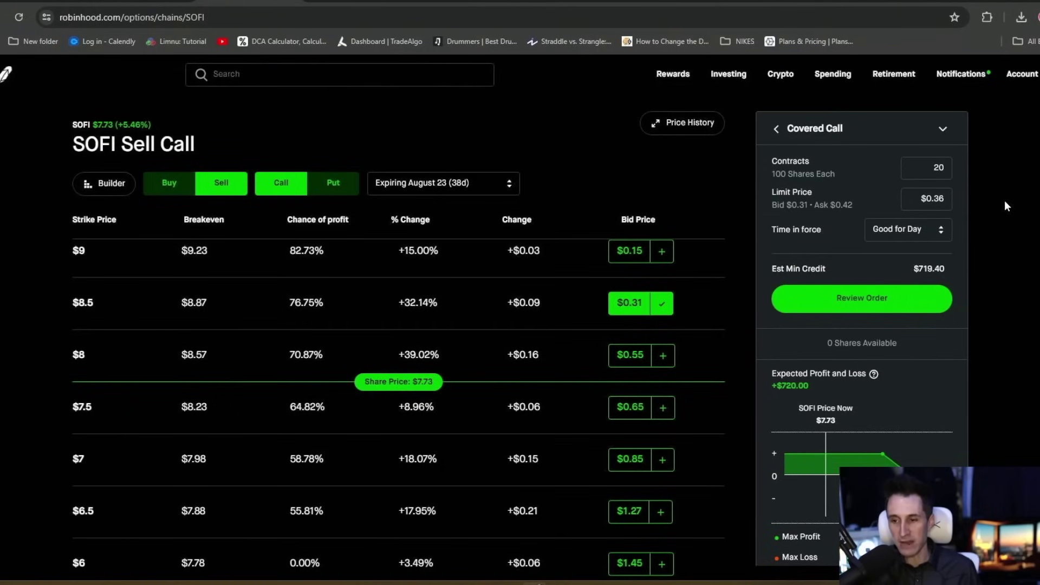
pyautogui.scroll(-1, 834, 444)
pyautogui.scroll(1, 833, 444)
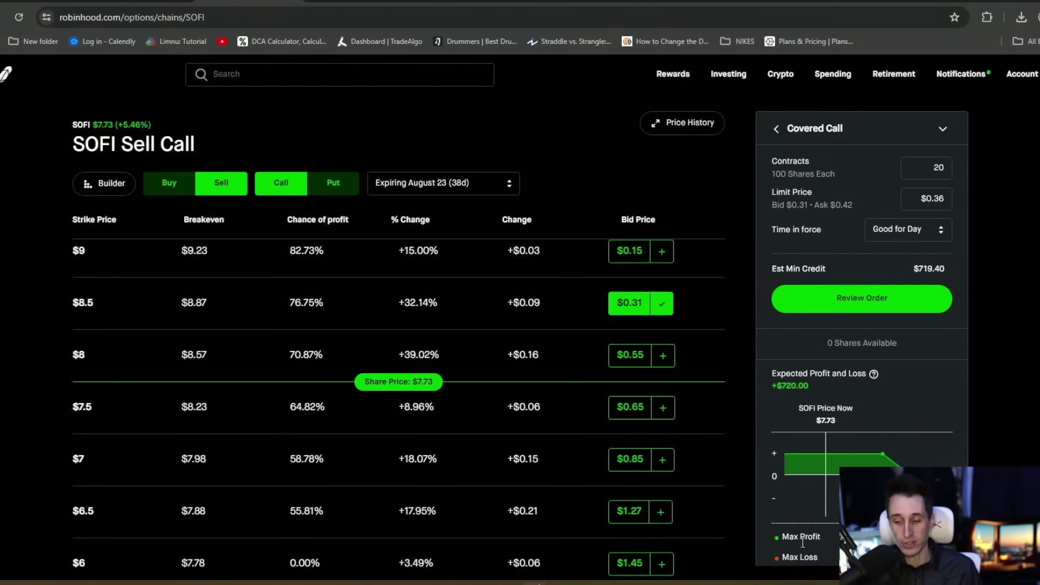
# - In Calculator, clear the old result and add 1,000 + 720 to get 1,720
pyautogui.click(791, 581)
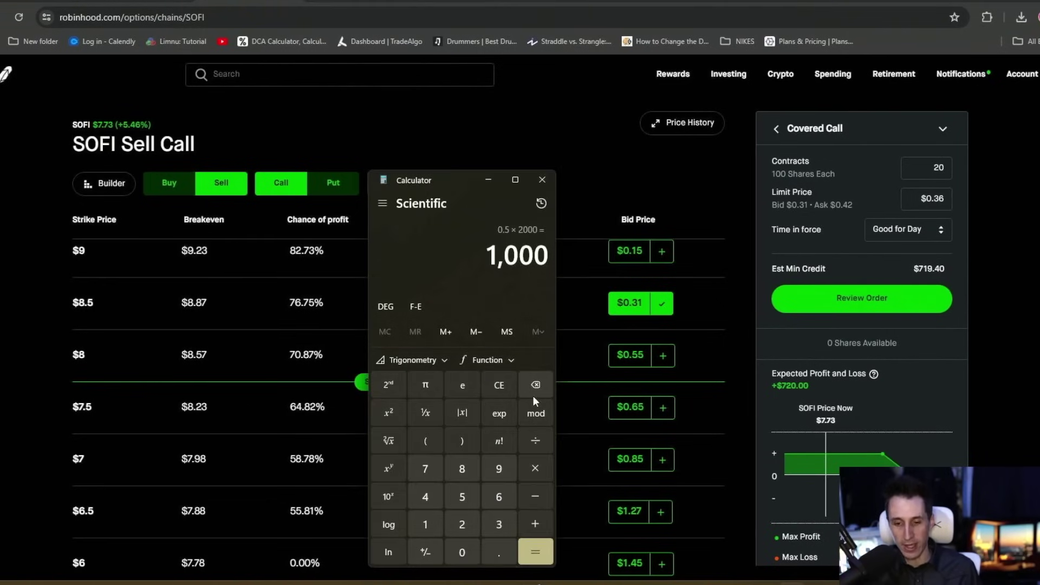
pyautogui.click(425, 524)
pyautogui.click(462, 551)
pyautogui.click(462, 551)
pyautogui.click(461, 551)
pyautogui.click(535, 524)
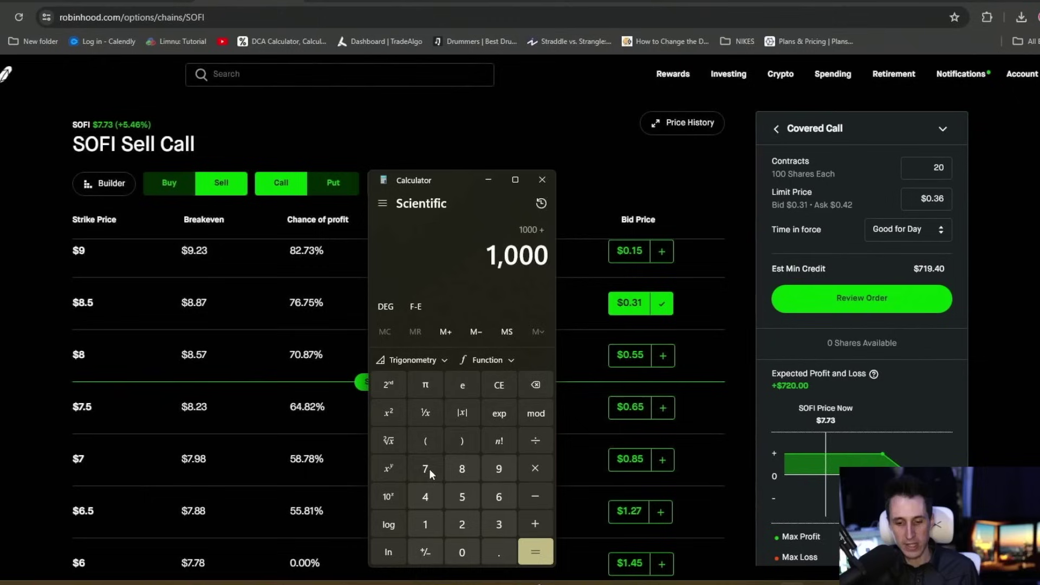
pyautogui.click(425, 469)
pyautogui.click(462, 524)
# - Add 2,000 × 1 to the 1,720 for a total of 3,720
pyautogui.click(462, 551)
pyautogui.click(537, 548)
pyautogui.click(535, 524)
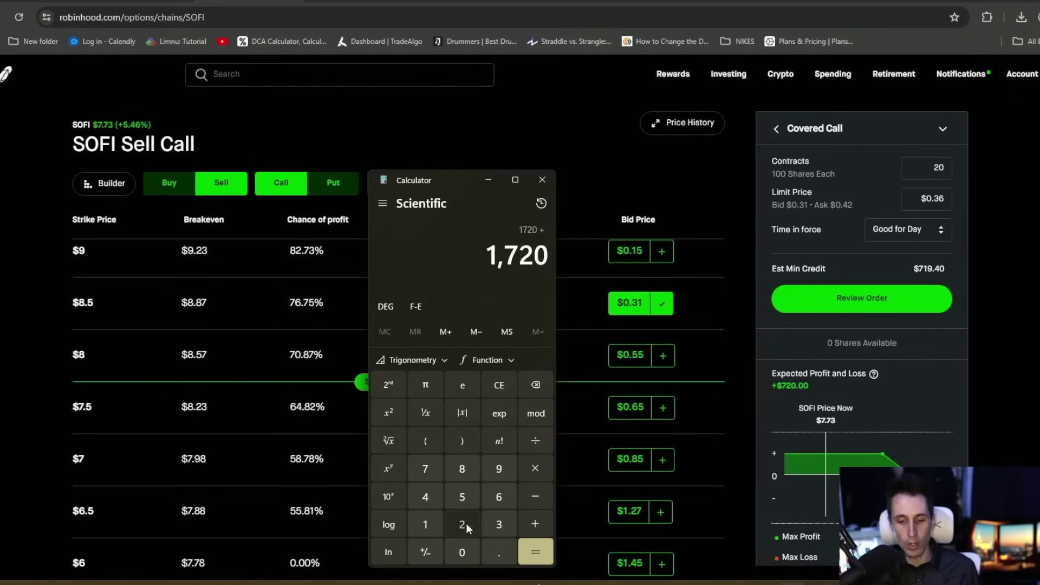
pyautogui.click(462, 525)
pyautogui.click(462, 551)
pyautogui.click(462, 551)
pyautogui.click(462, 551)
pyautogui.click(533, 469)
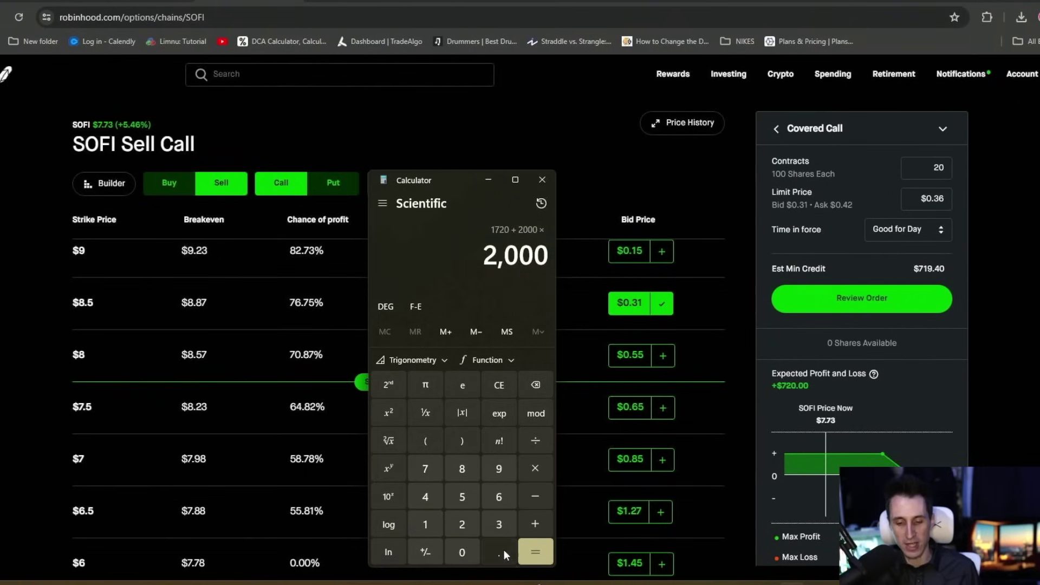
pyautogui.click(426, 524)
pyautogui.click(536, 549)
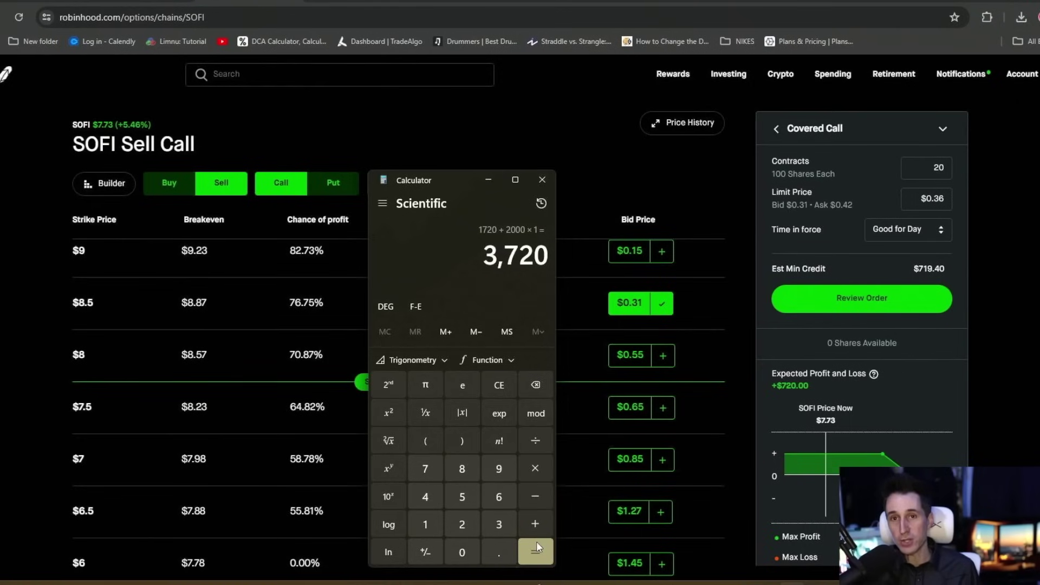
# - Divide the 3,720 total by 2 to get 1,860
pyautogui.click(534, 451)
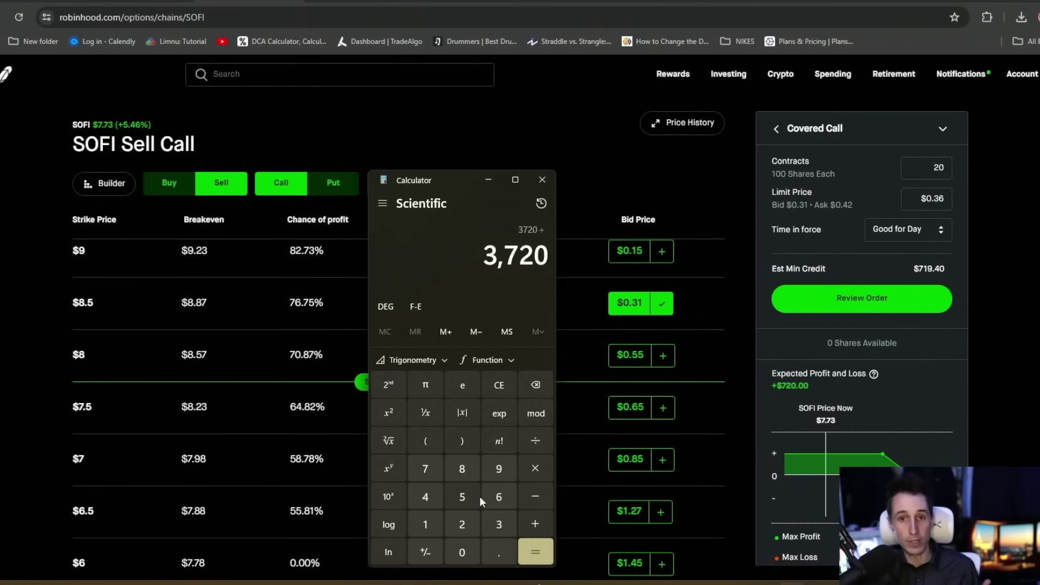
pyautogui.click(462, 524)
pyautogui.click(535, 552)
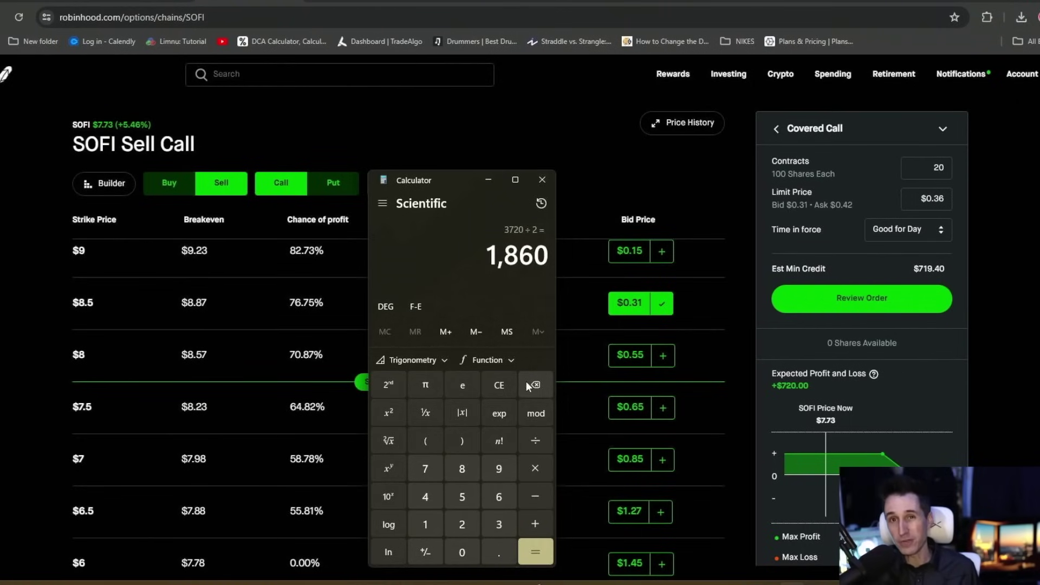
# - Close Calculator to reveal the 20-contract $8.5 SOFI covered call ticket crediting $719.40
pyautogui.click(540, 181)
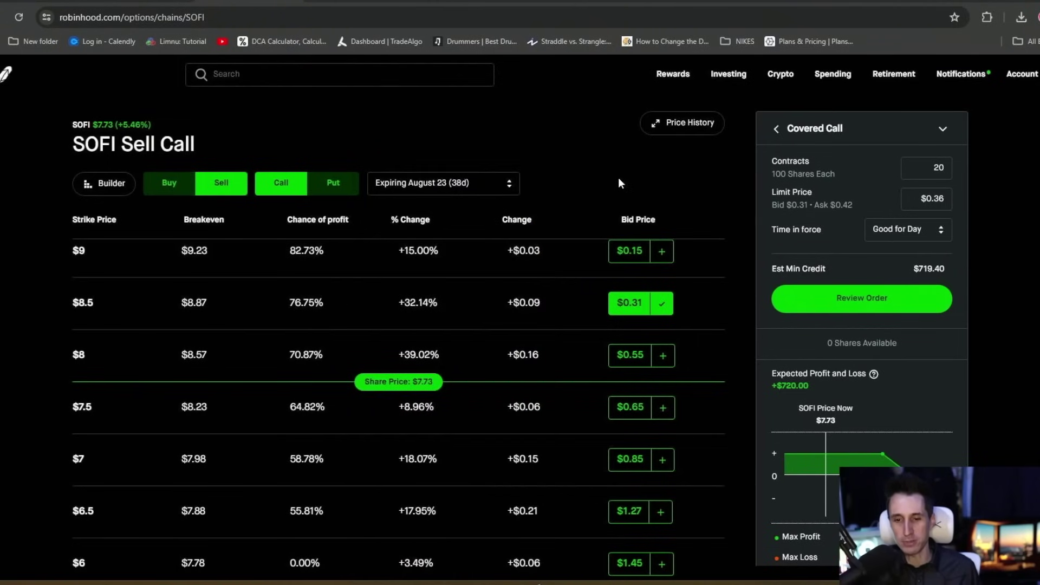